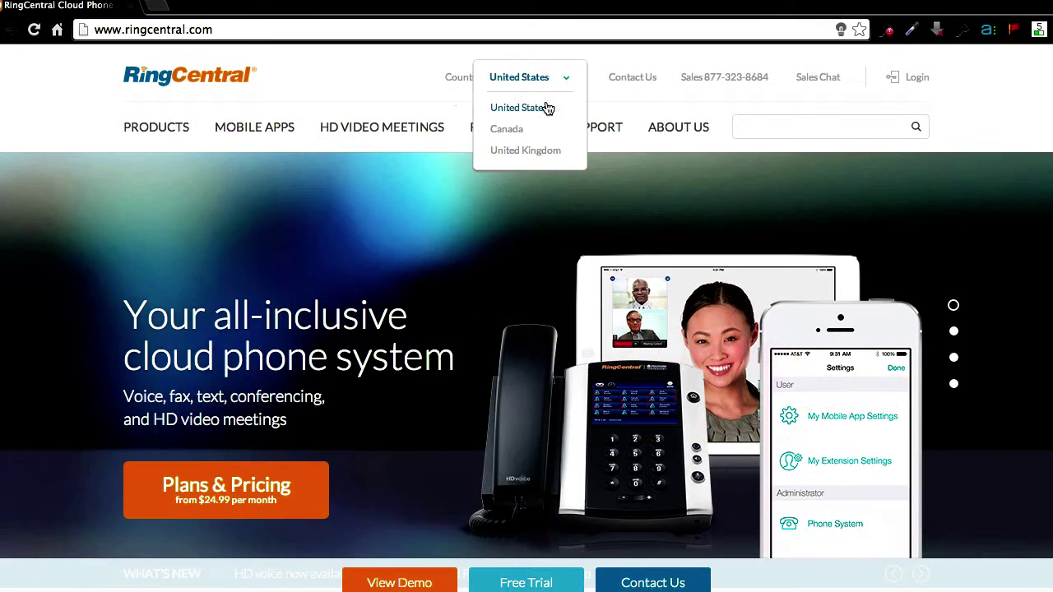
Open the RingCentral Office plans and pricing page and start the 30-day free trial of the Standard edition.
mouse_move(173, 137)
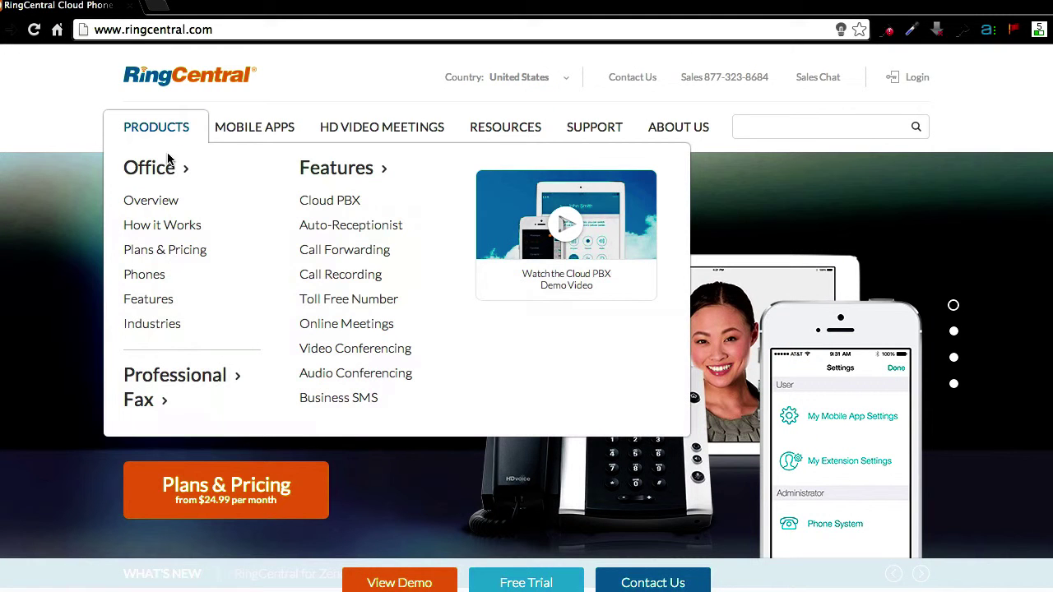
left_click(168, 171)
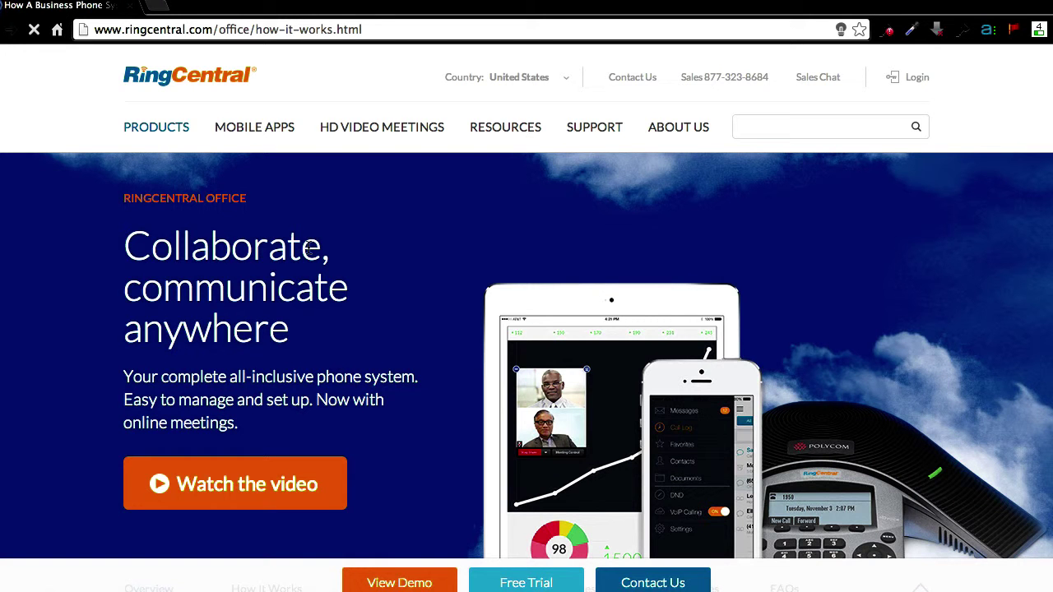
left_click(527, 584)
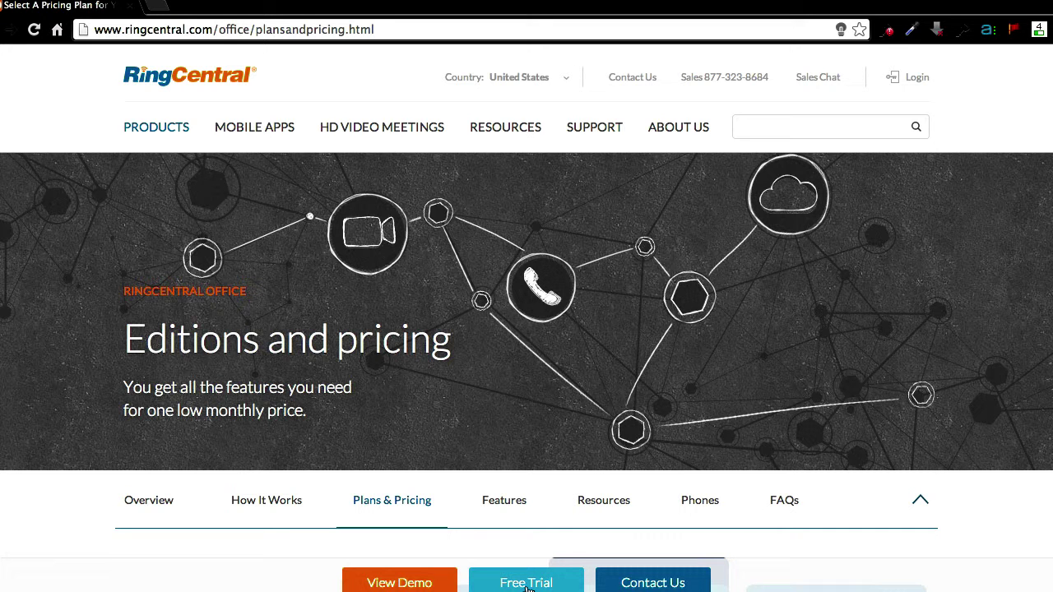
left_click(406, 500)
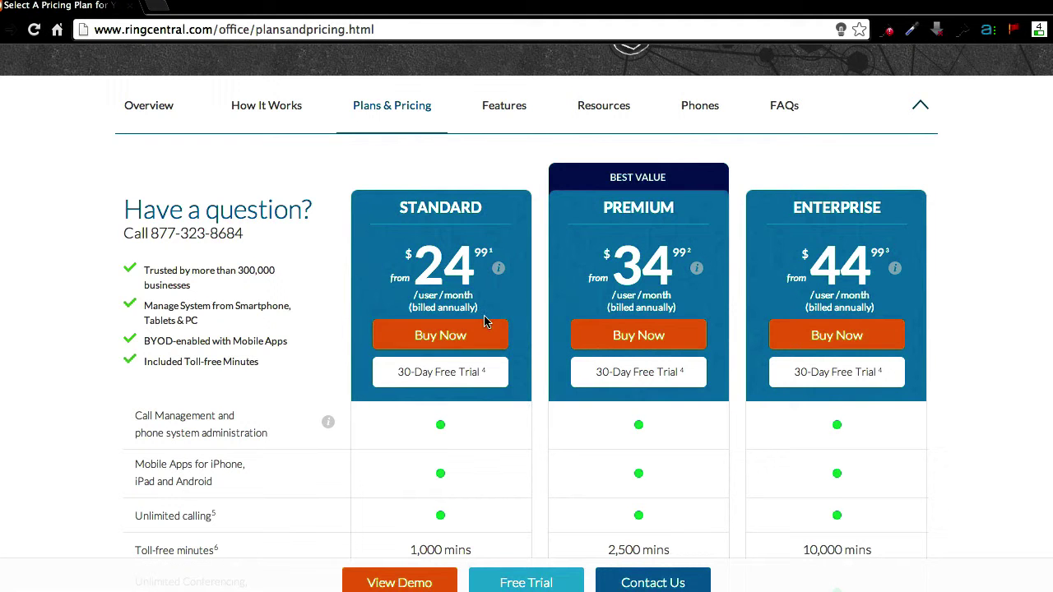
left_click(462, 381)
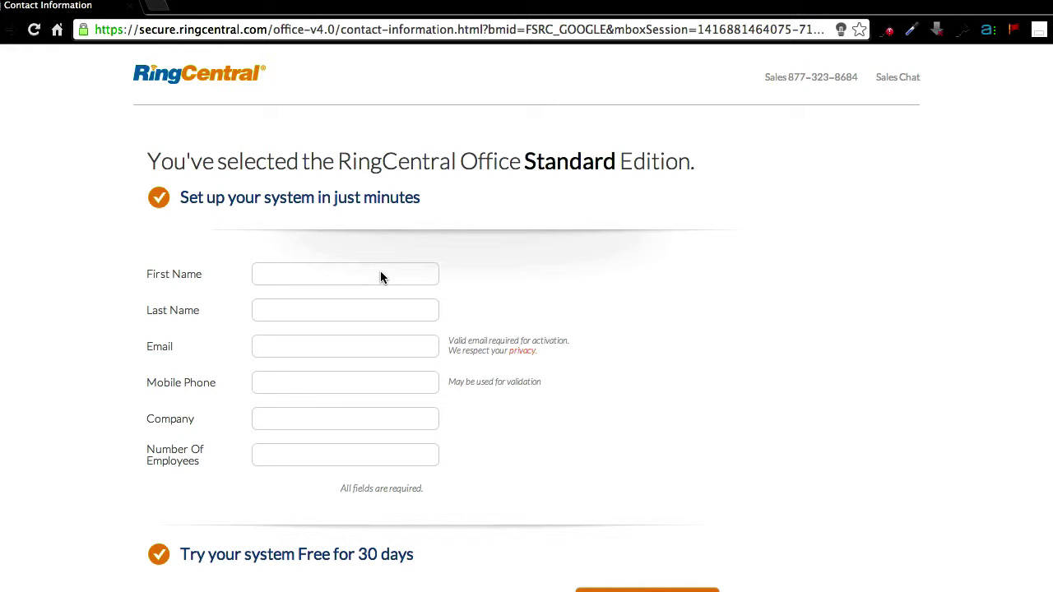
Fill in the contact form with the customer's name, email and mobile phone, company Clearpathways and 2 employees.
type("Chuck")
key("Down")
key("Return")
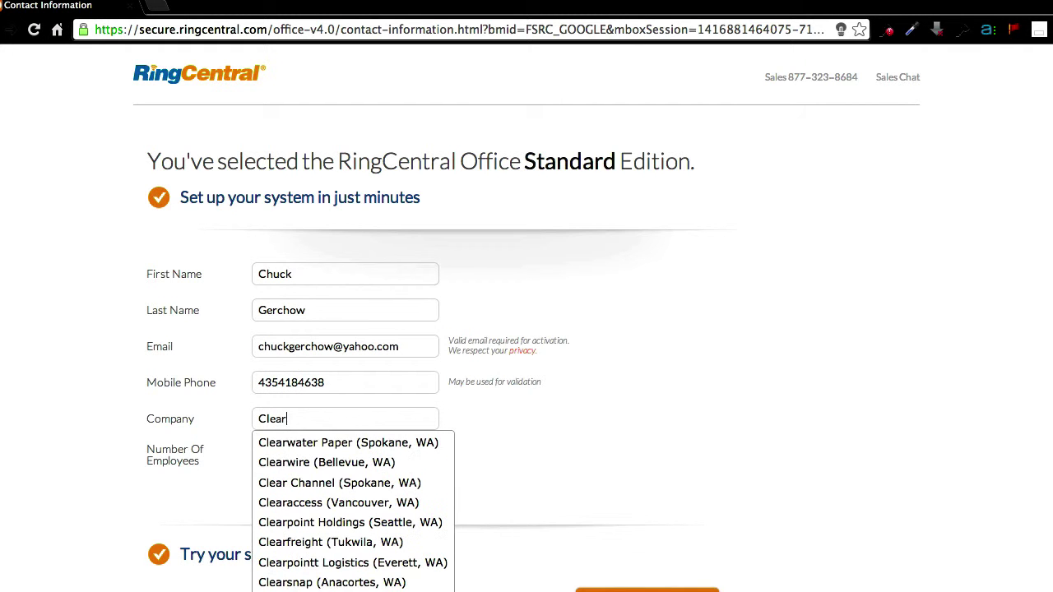
type("pathways")
left_click(342, 452)
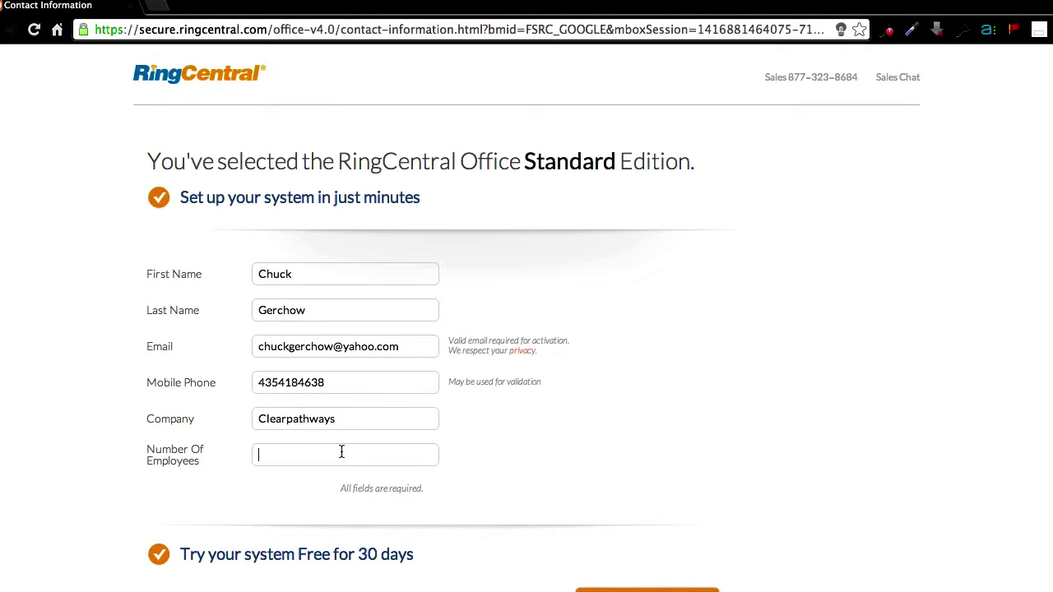
type("2")
key("Return")
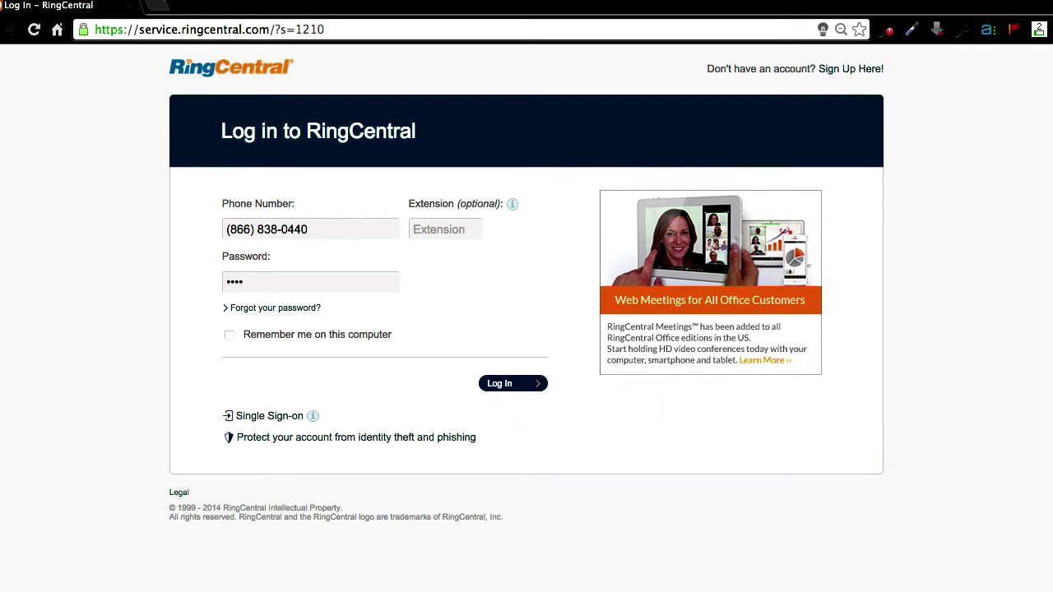
Log in with the account password and open the company greeting settings.
type("••••••")
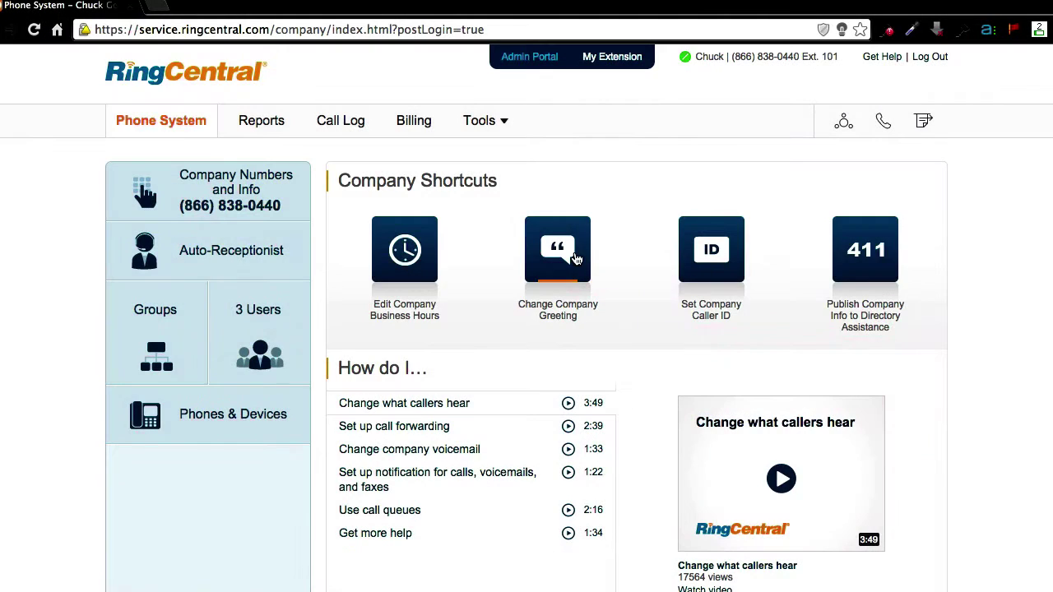
left_click(576, 258)
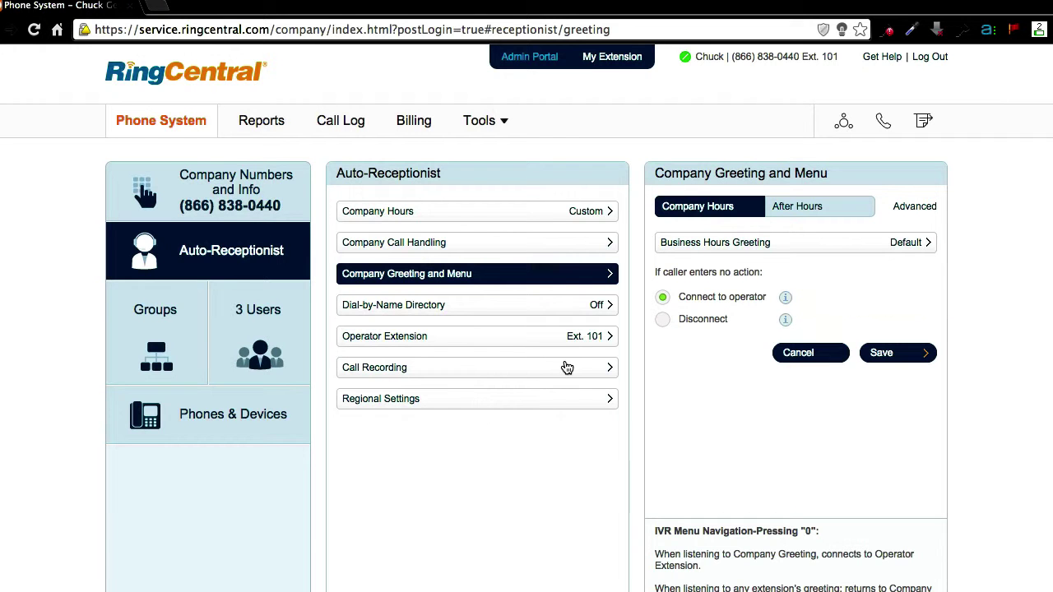
Switch the business hours greeting to Custom, choose recording with the computer microphone and save it.
left_click(786, 247)
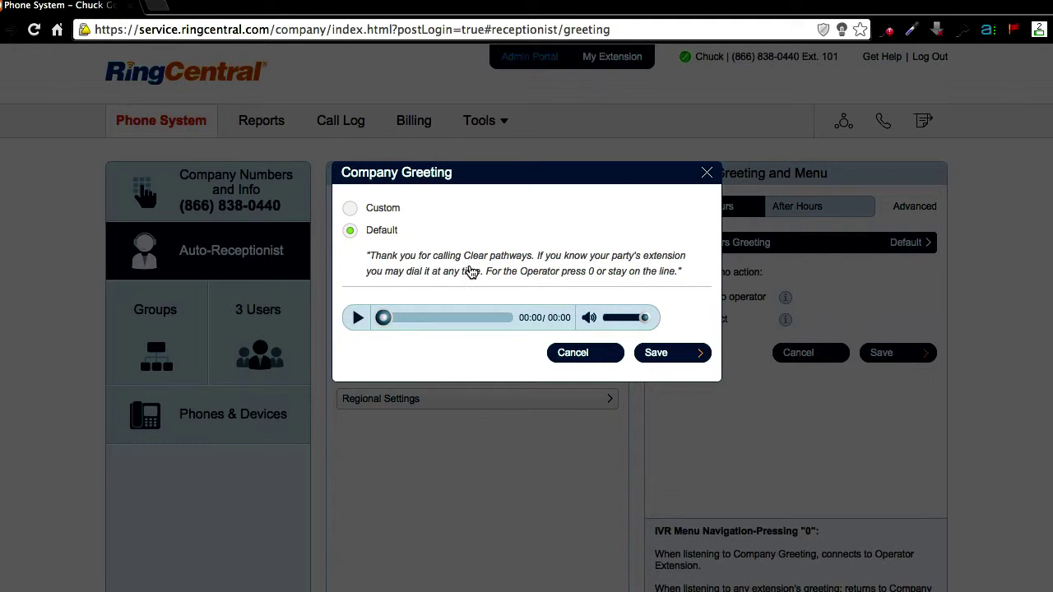
left_click(352, 208)
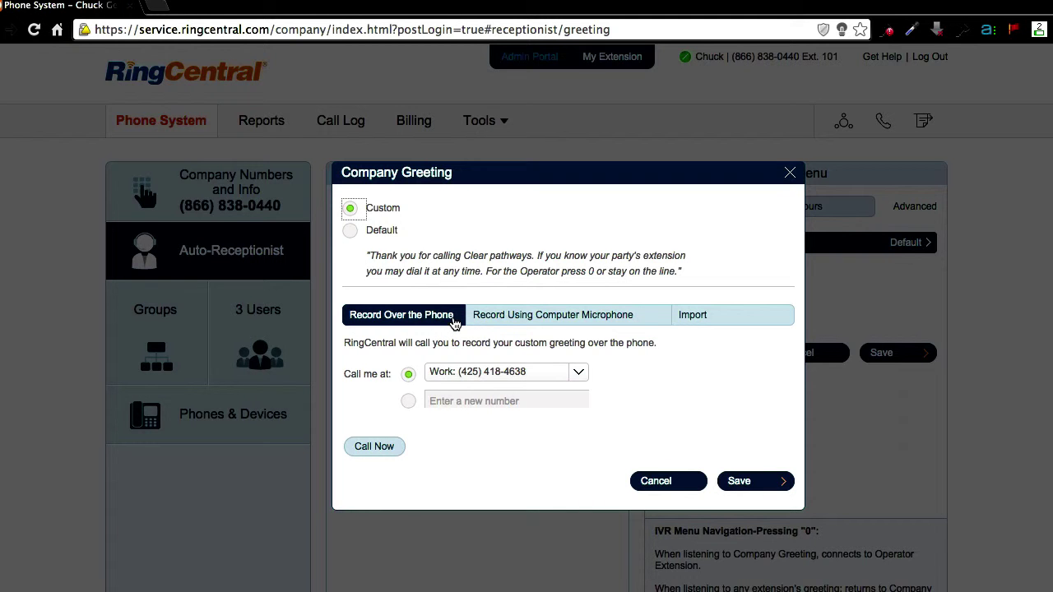
left_click(494, 319)
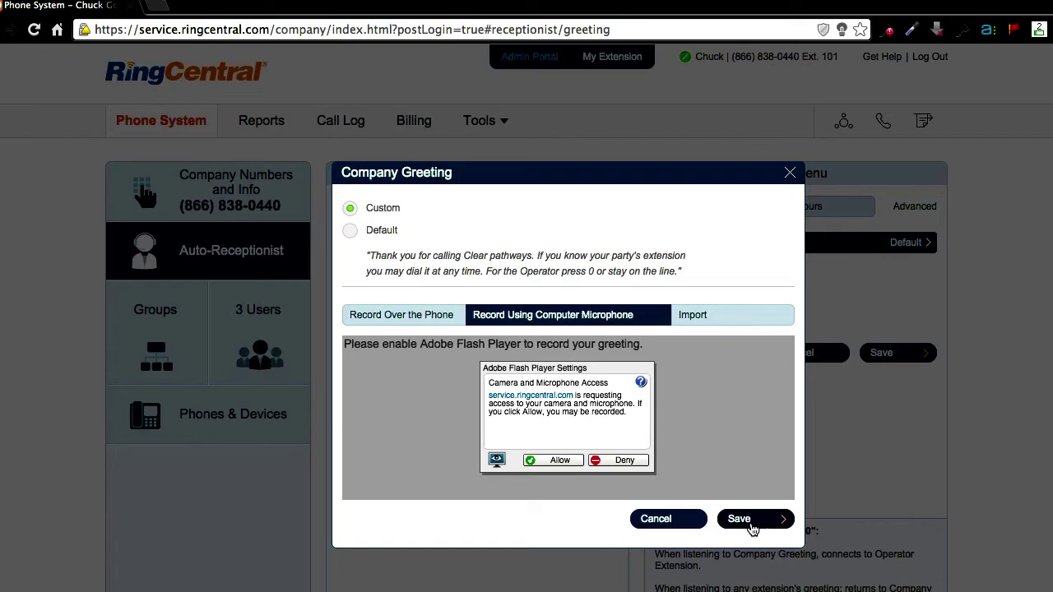
left_click(752, 529)
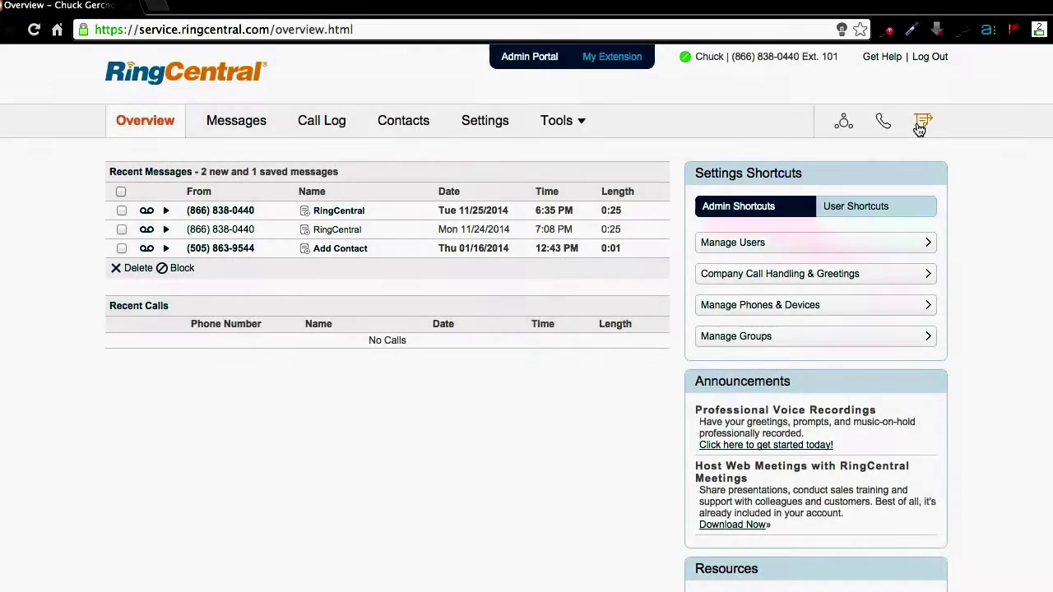
Create a new fax with the recipient's fax number and include a cover page.
left_click(922, 123)
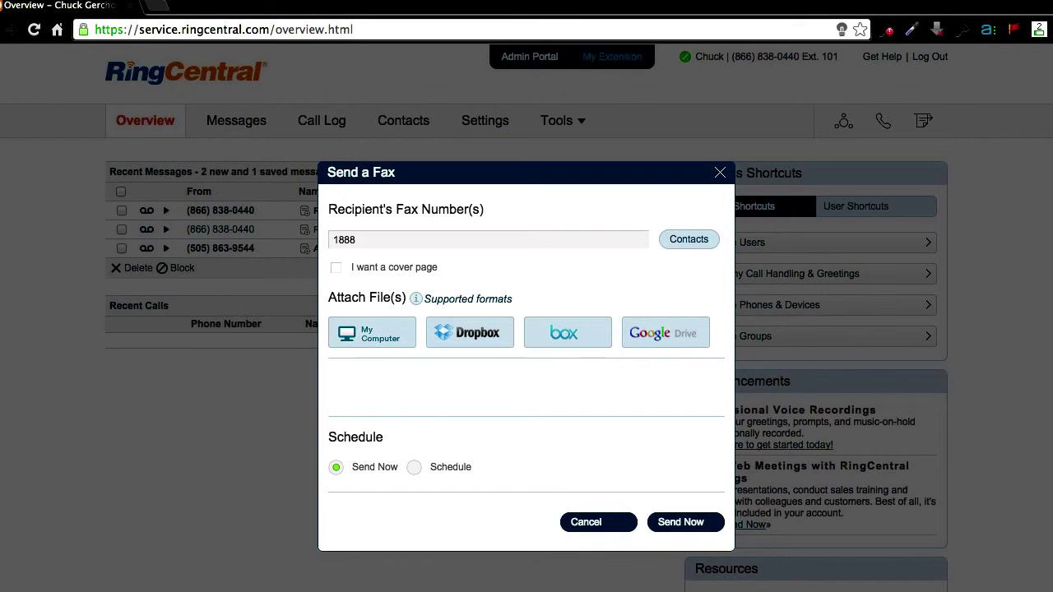
type("4732963")
left_click(336, 267)
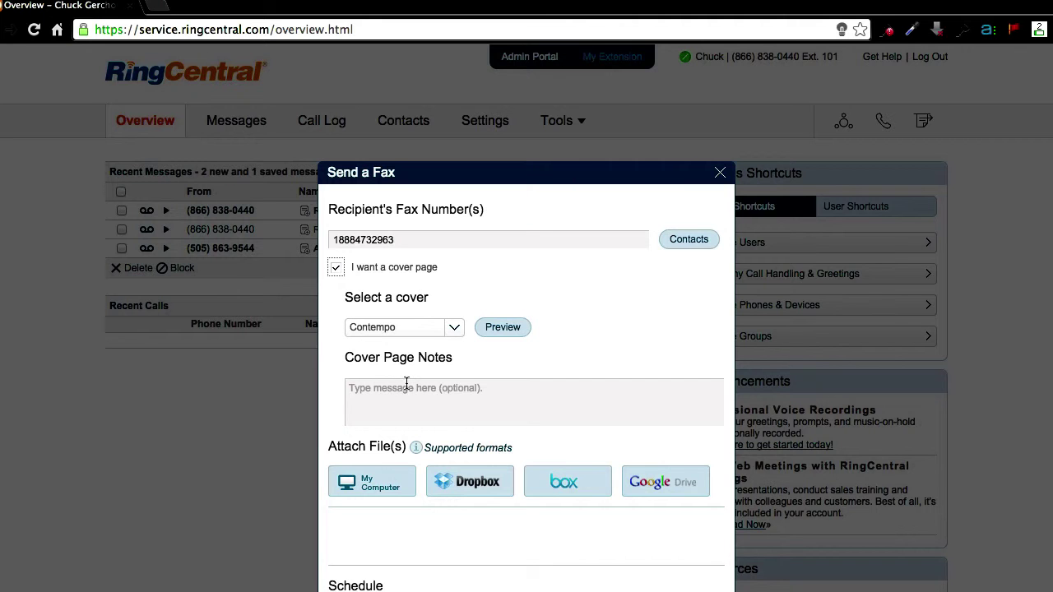
Keep the Contempo cover and write the note "Hi I'm just faxing over the information you requested. Thanks", signed with the sender's first name.
left_click(458, 396)
left_click(454, 329)
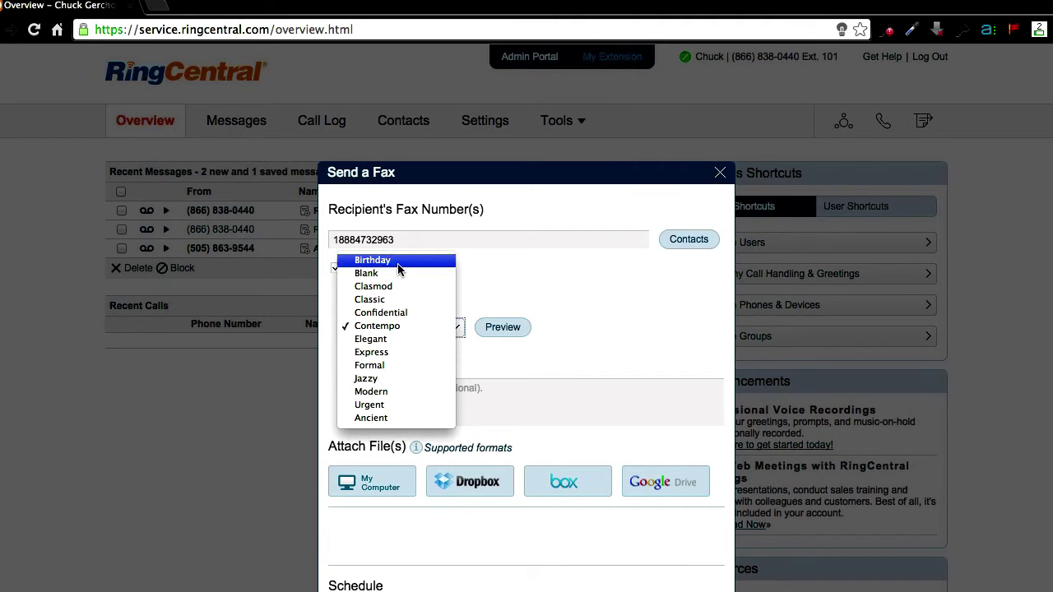
left_click(524, 287)
left_click(447, 412)
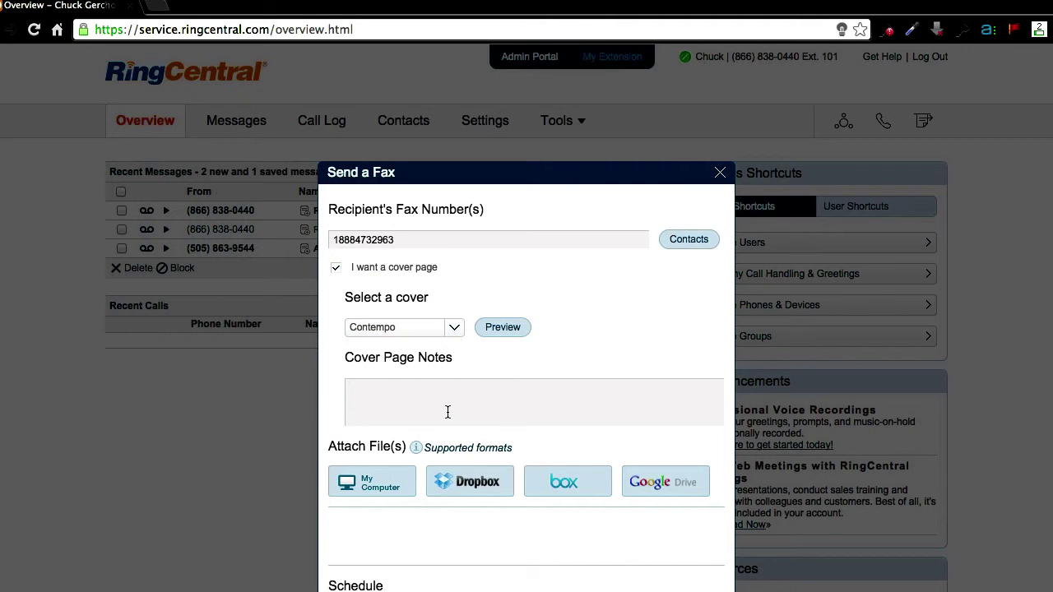
type("Hi I'm just faxing over the information you")
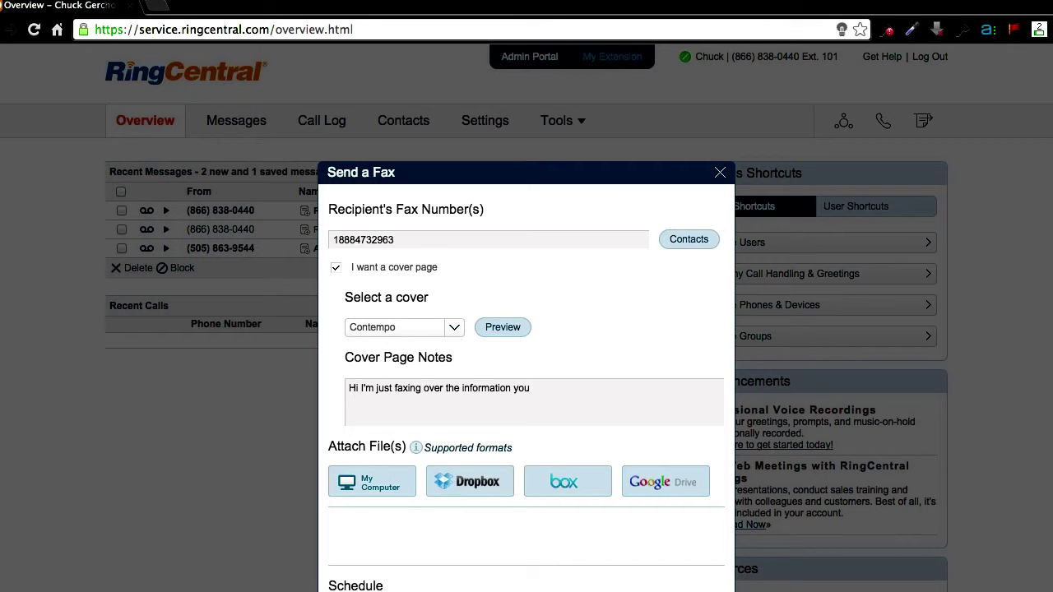
type(" re")
type("quested.  ")
type("Thanks")
key("Return")
type("Chuck")
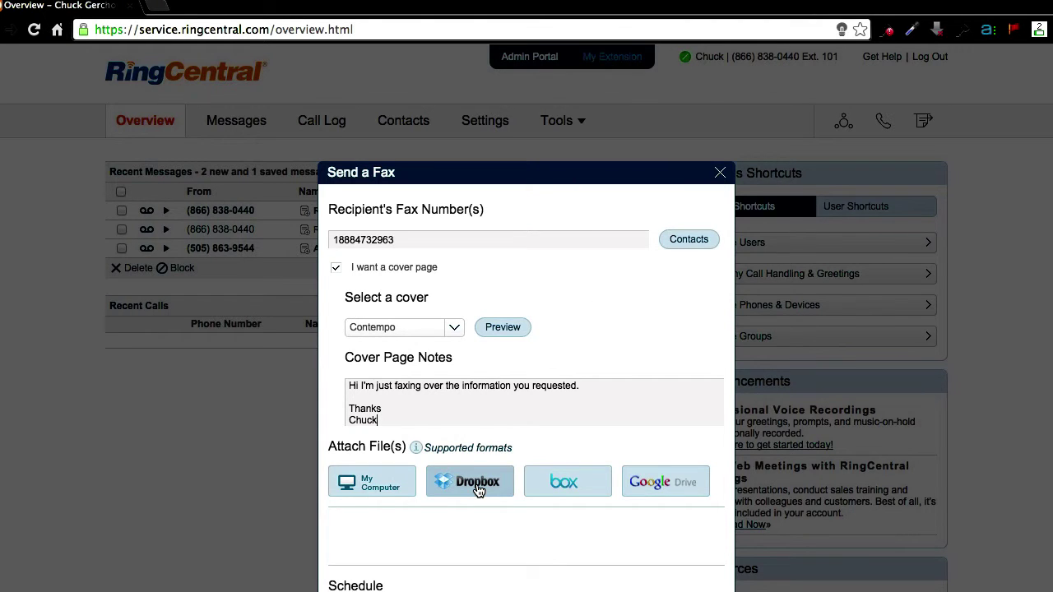
Attach Content forhowtosetupoutofofficeresponder.docx from the computer's Documents folder to the fax.
left_click(383, 491)
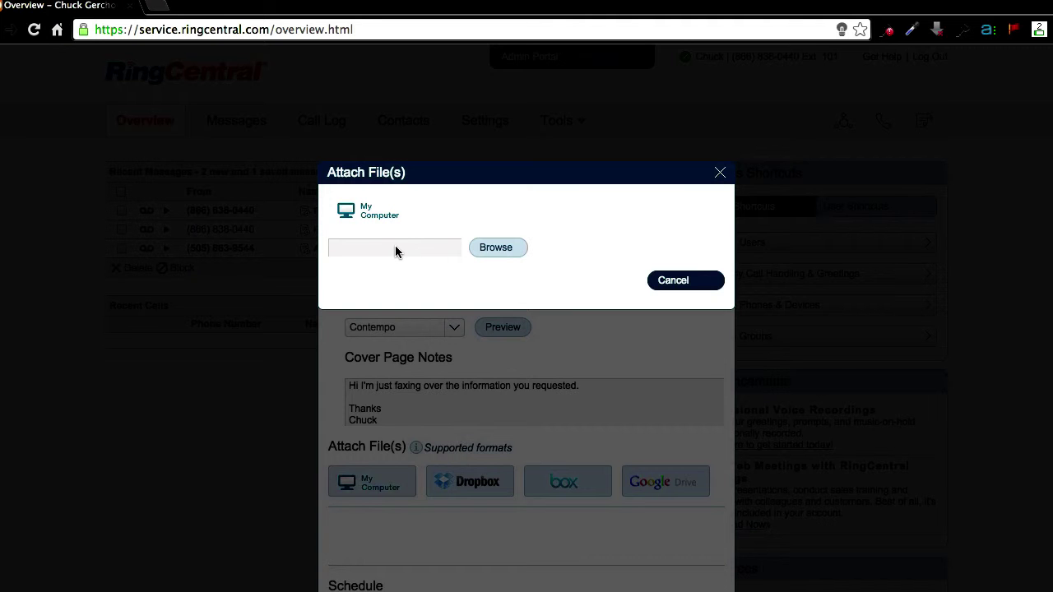
left_click(497, 248)
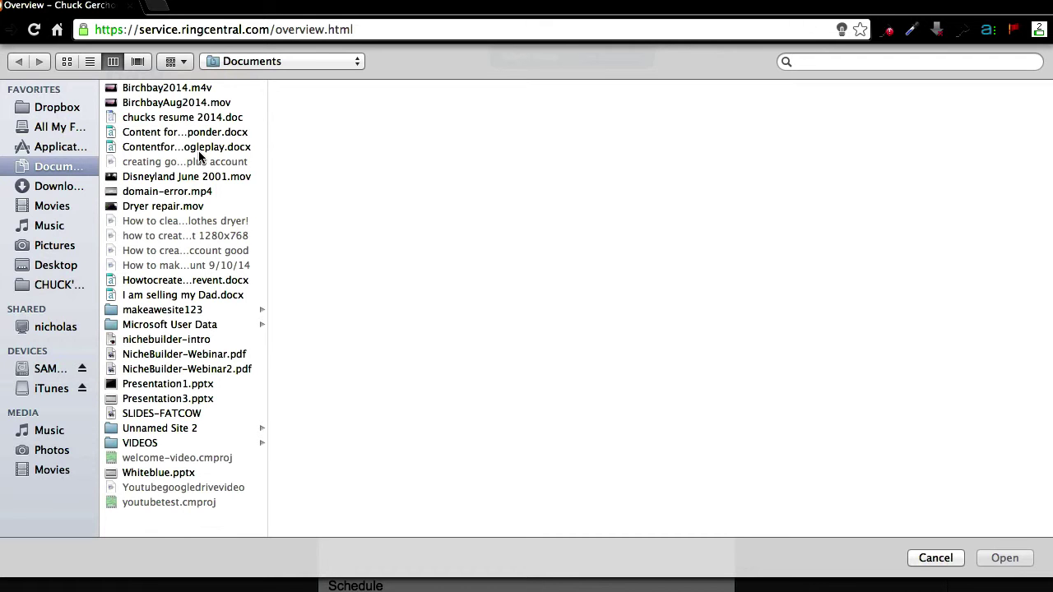
left_click(198, 134)
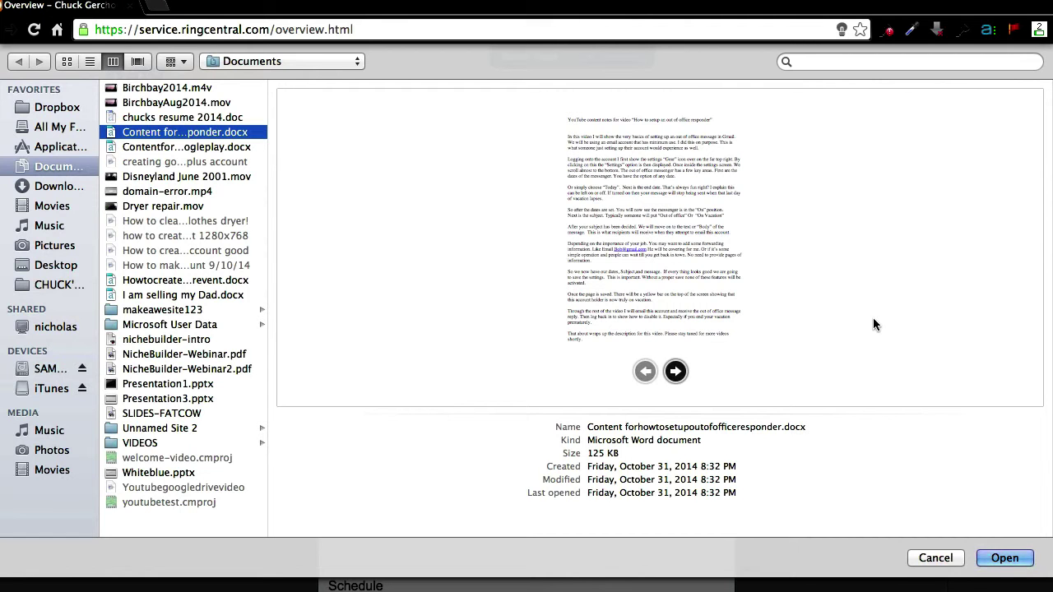
left_click(1003, 559)
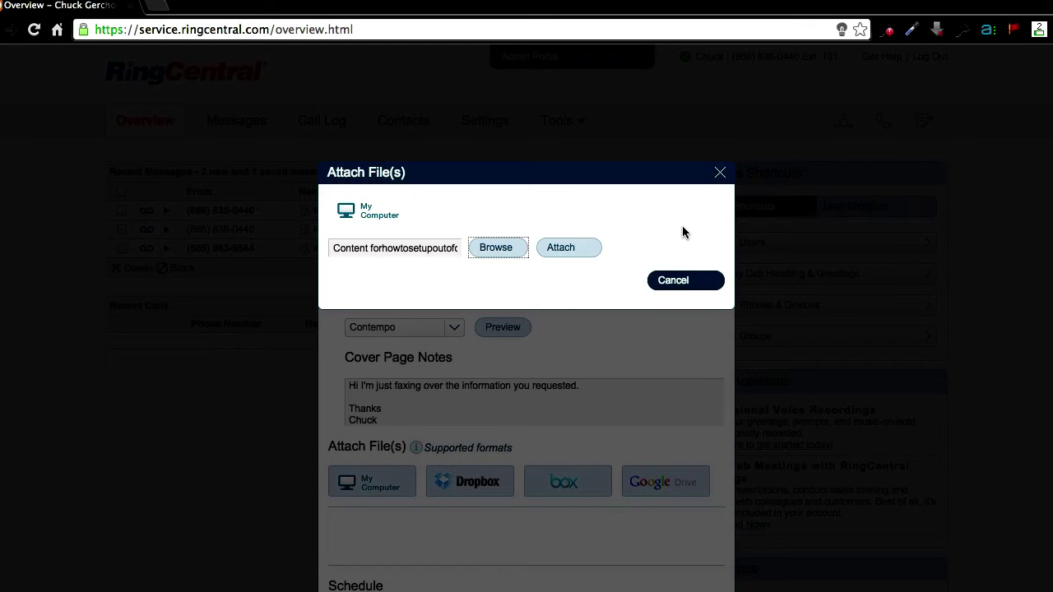
left_click(559, 248)
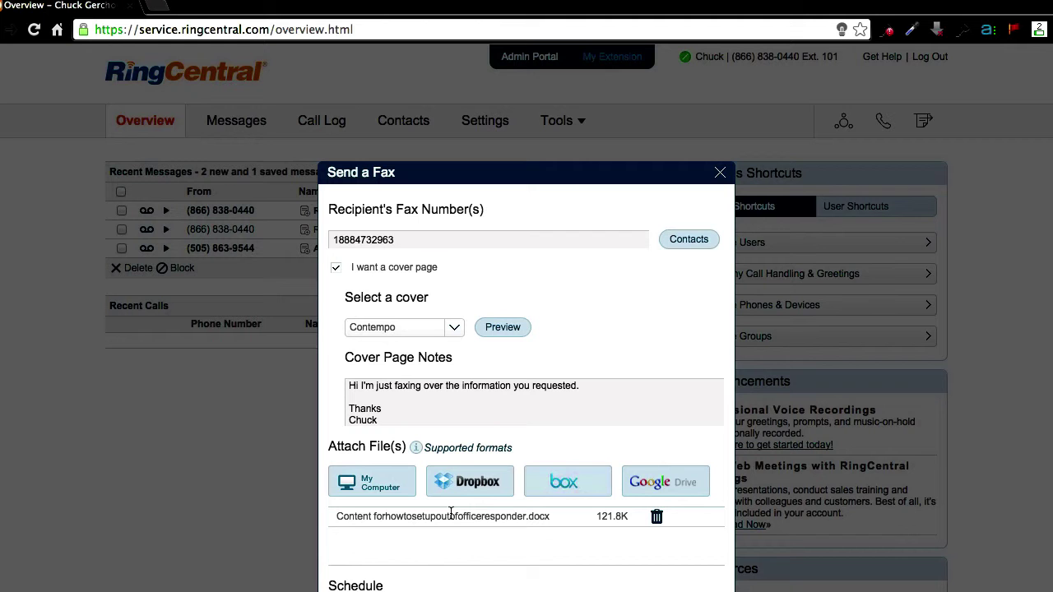
Schedule the fax instead of sending it immediately, with the send date 12/01/2014.
scroll(453, 513, "down", 3)
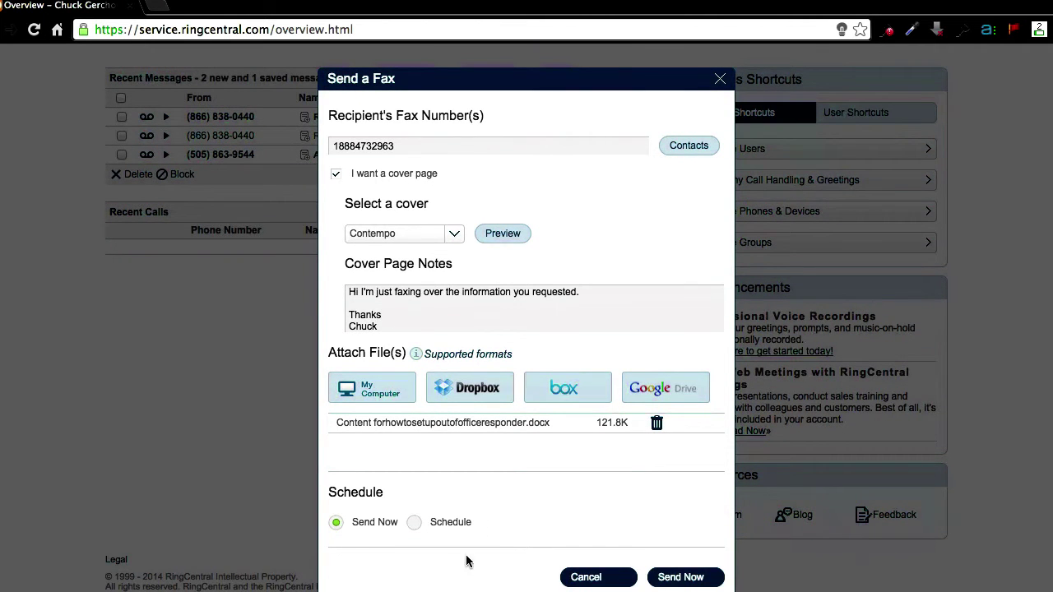
left_click(415, 524)
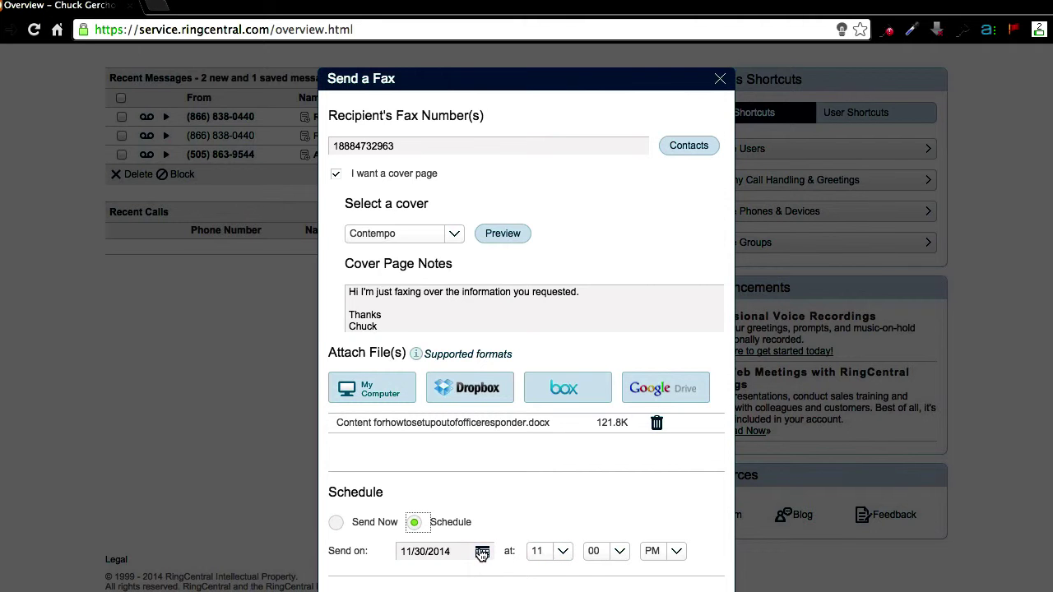
scroll(482, 553, "down", 1)
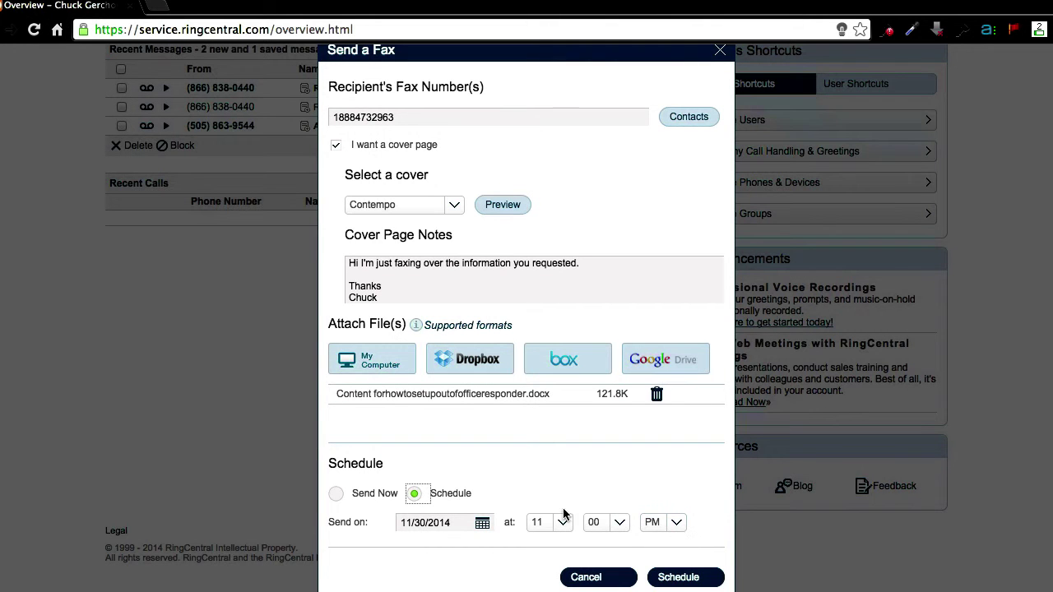
left_click(481, 524)
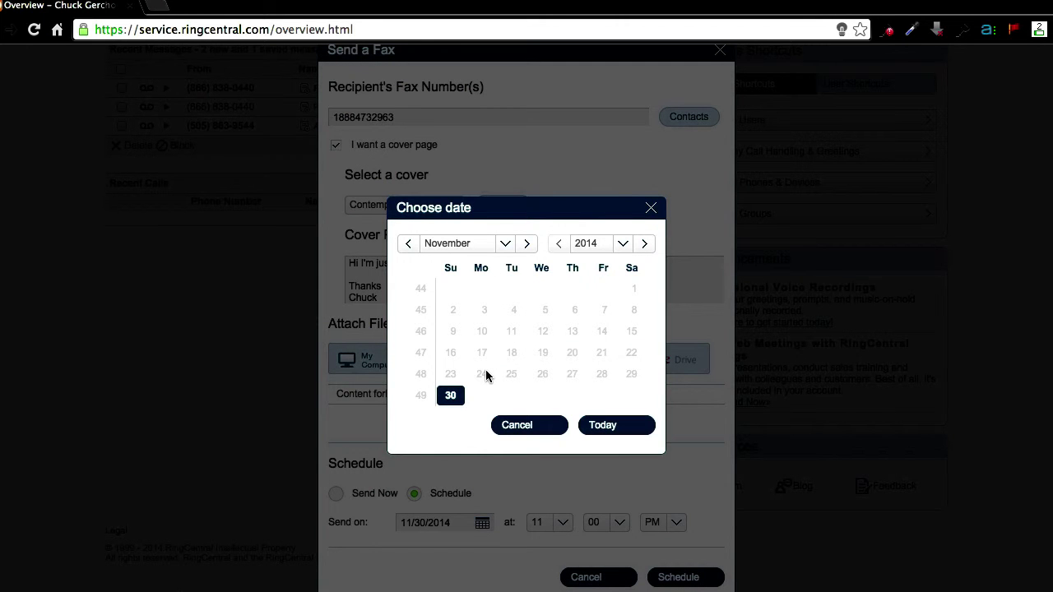
left_click(530, 244)
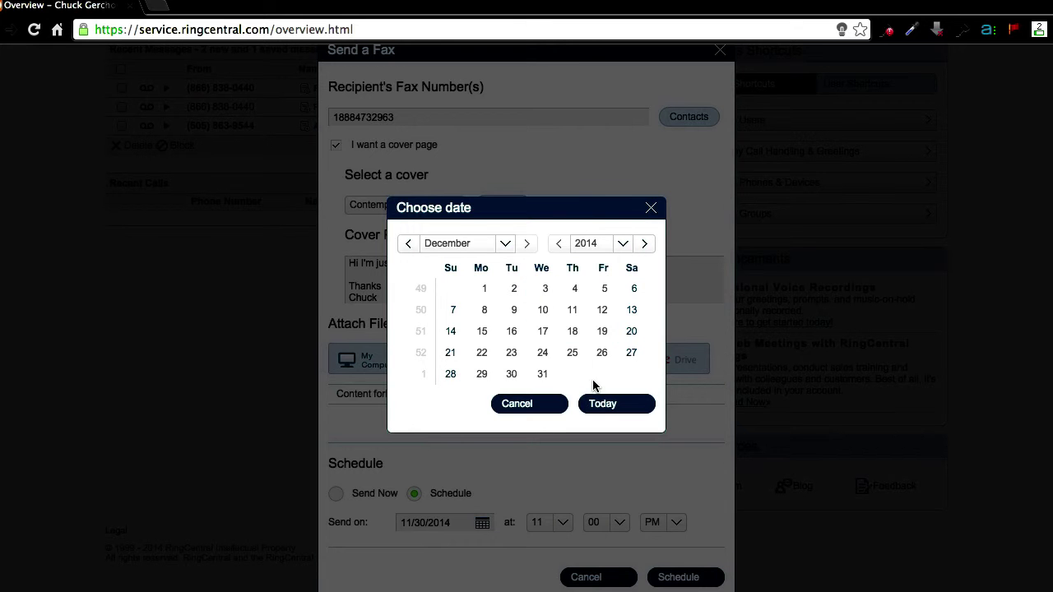
left_click(484, 290)
Set the fax's send time to 8:00 AM, schedule it and dismiss the confirmation.
left_click(619, 523)
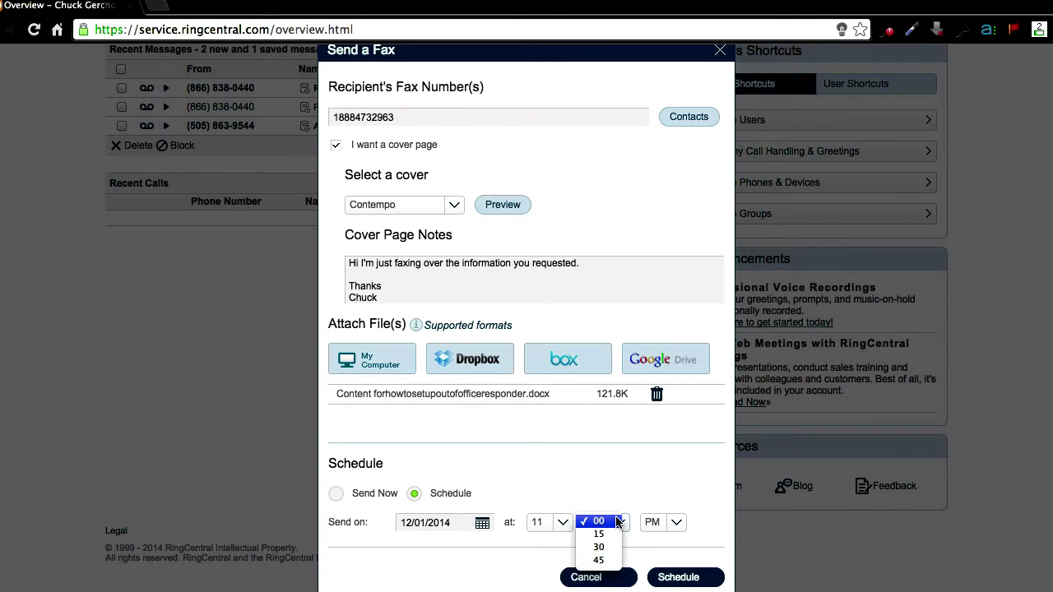
left_click(599, 522)
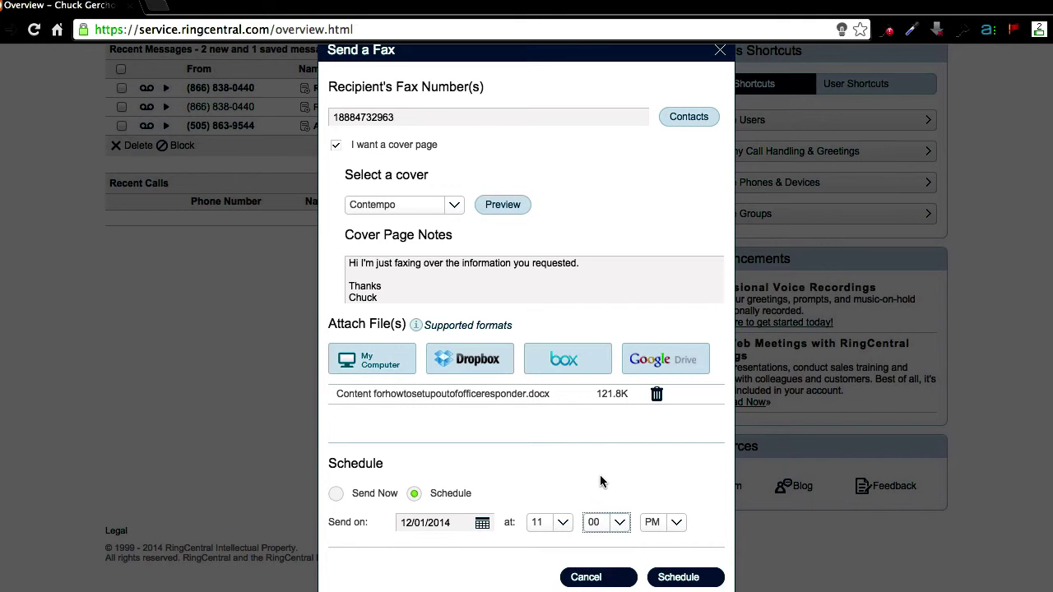
left_click(566, 523)
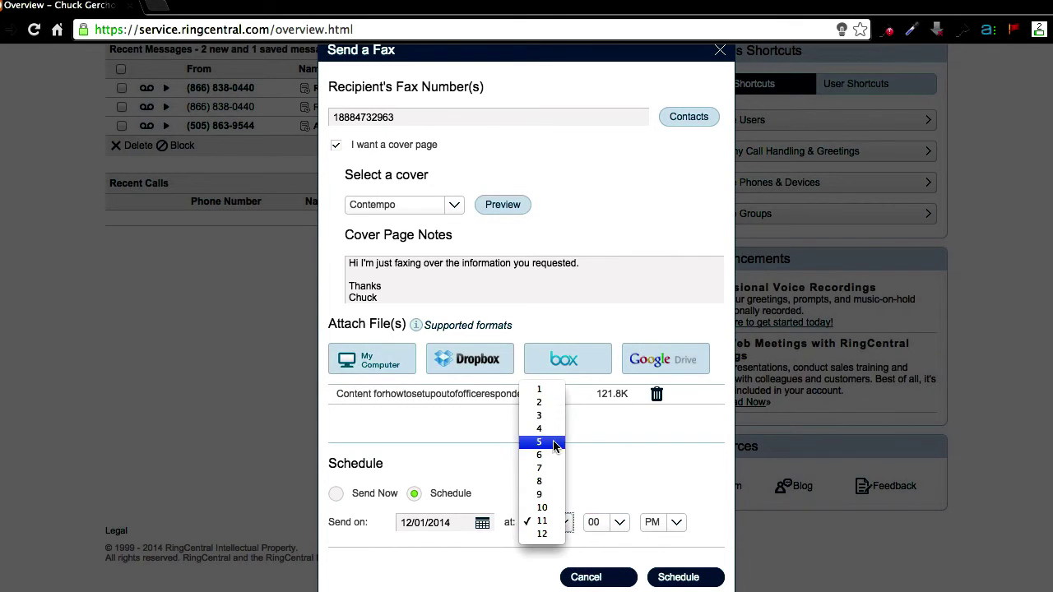
left_click(559, 481)
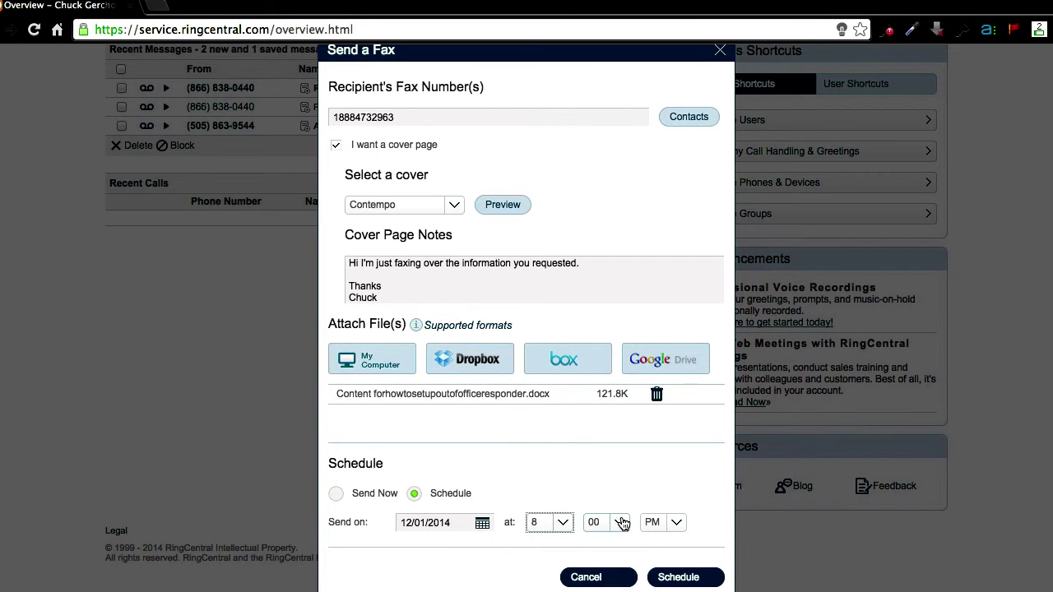
left_click(645, 527)
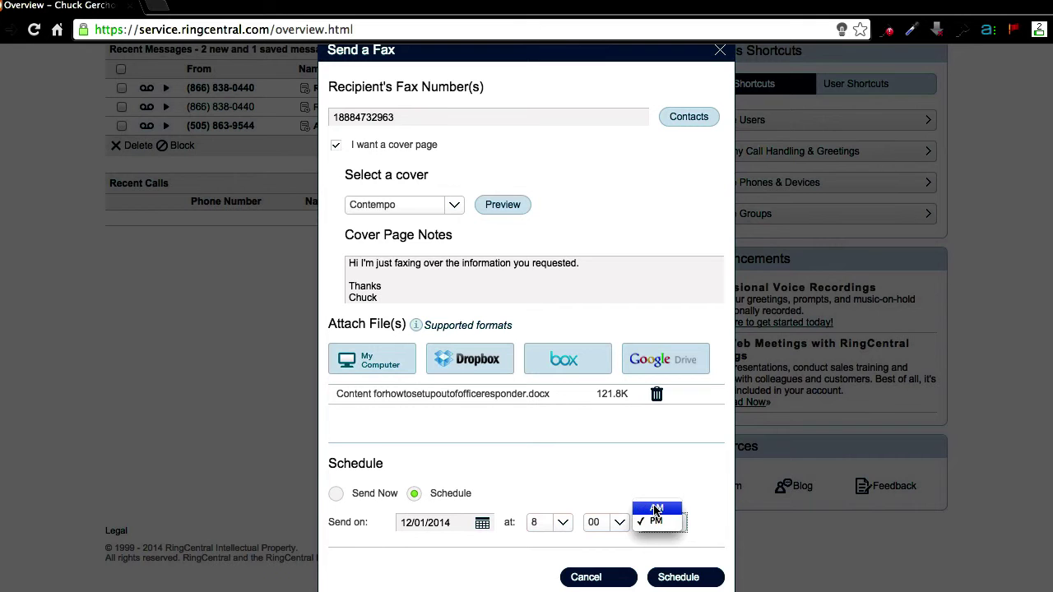
left_click(656, 510)
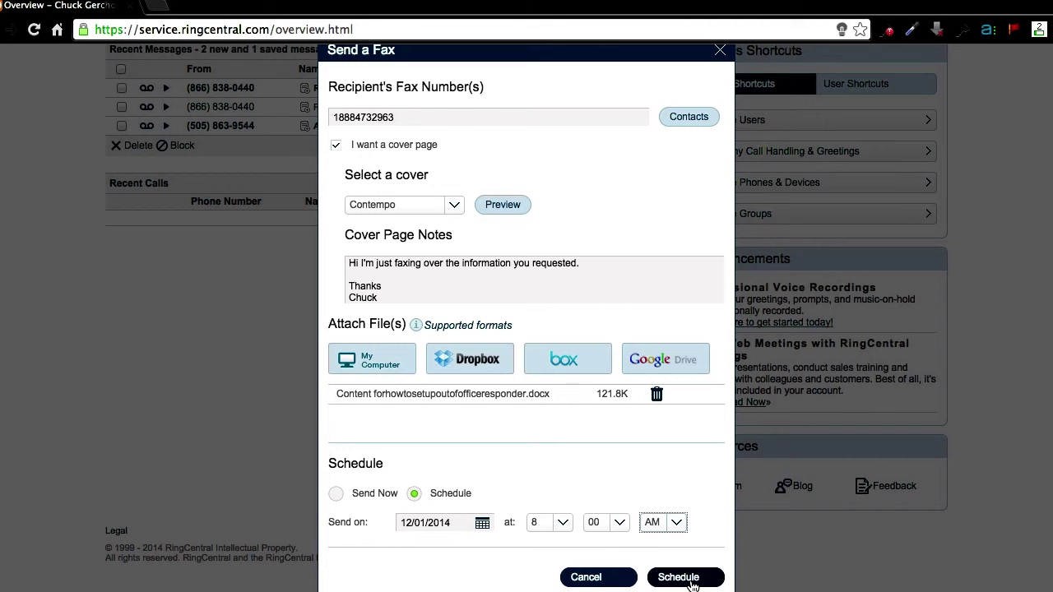
left_click(691, 581)
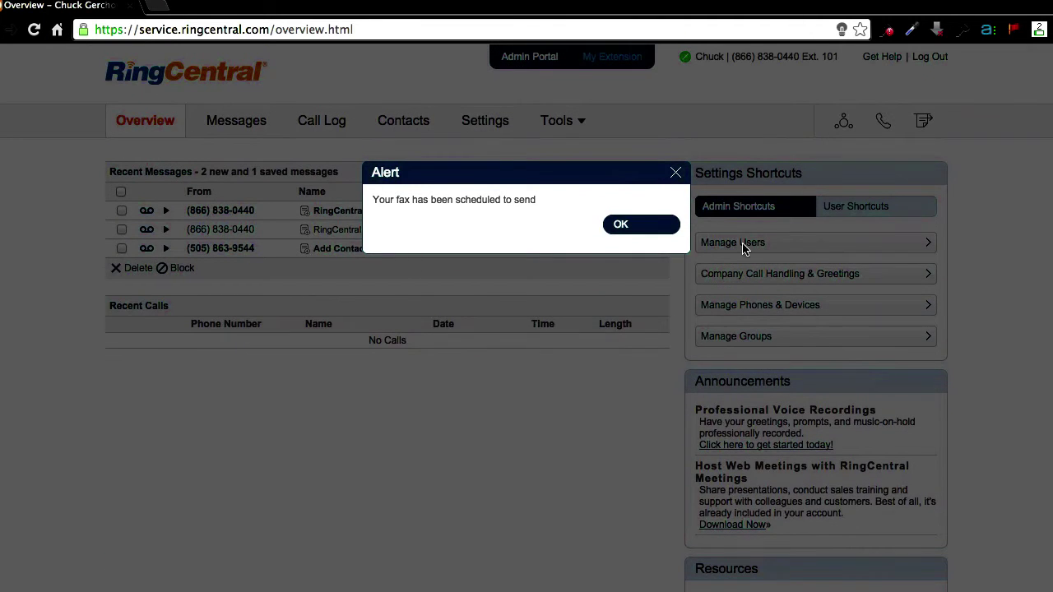
left_click(659, 230)
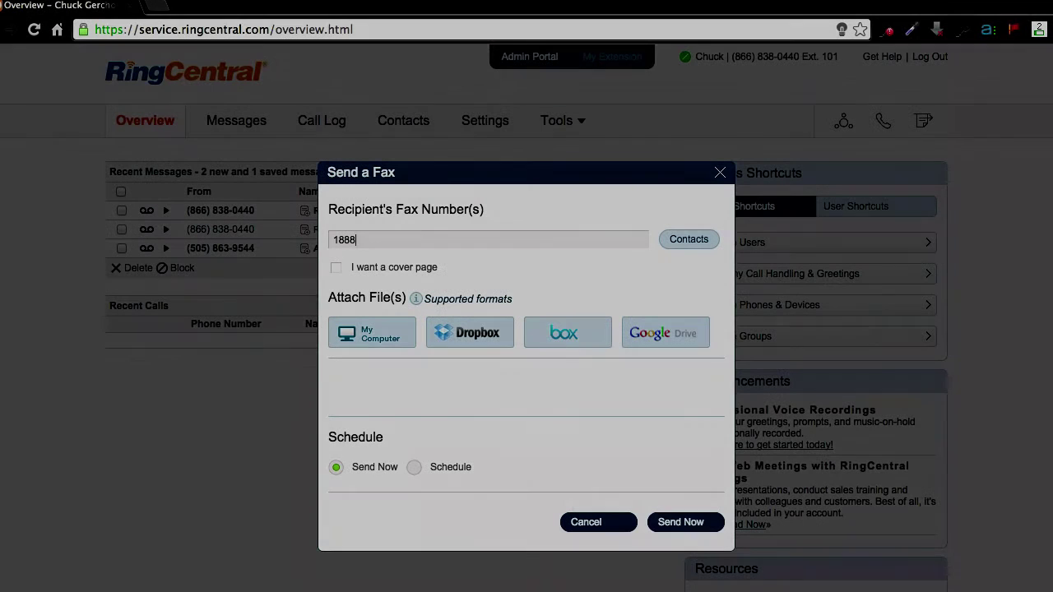
Address another new fax to the recipient's fax number and include a cover page with the Formal cover.
type("473")
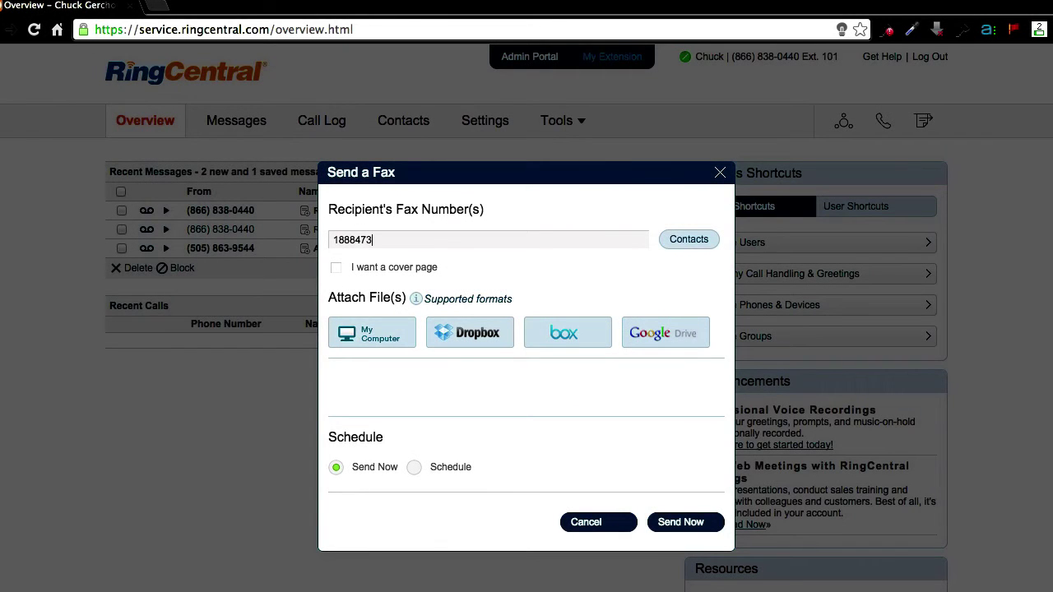
type("2963")
left_click(338, 272)
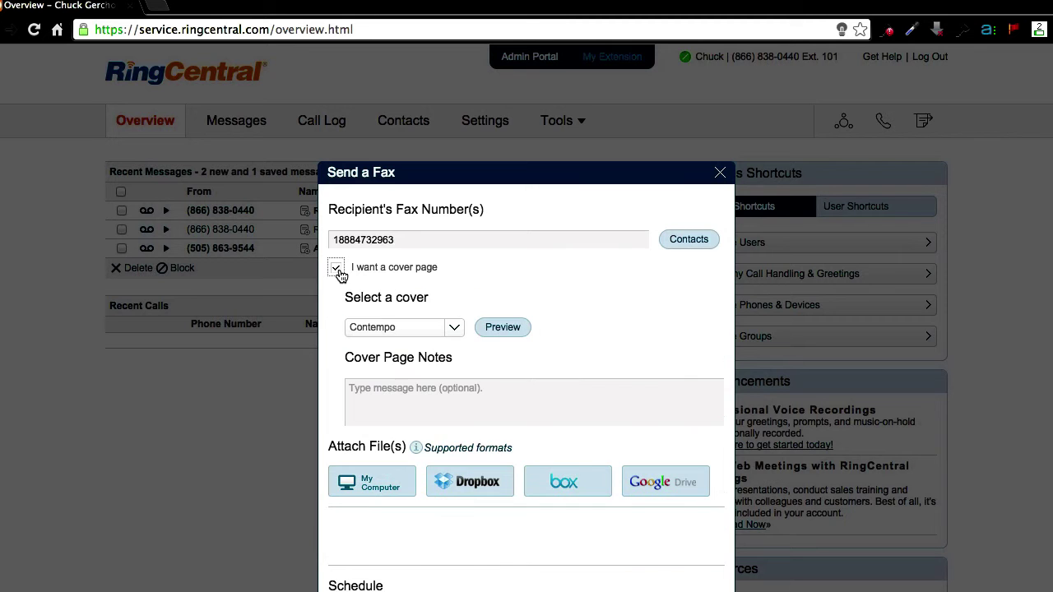
left_click(455, 328)
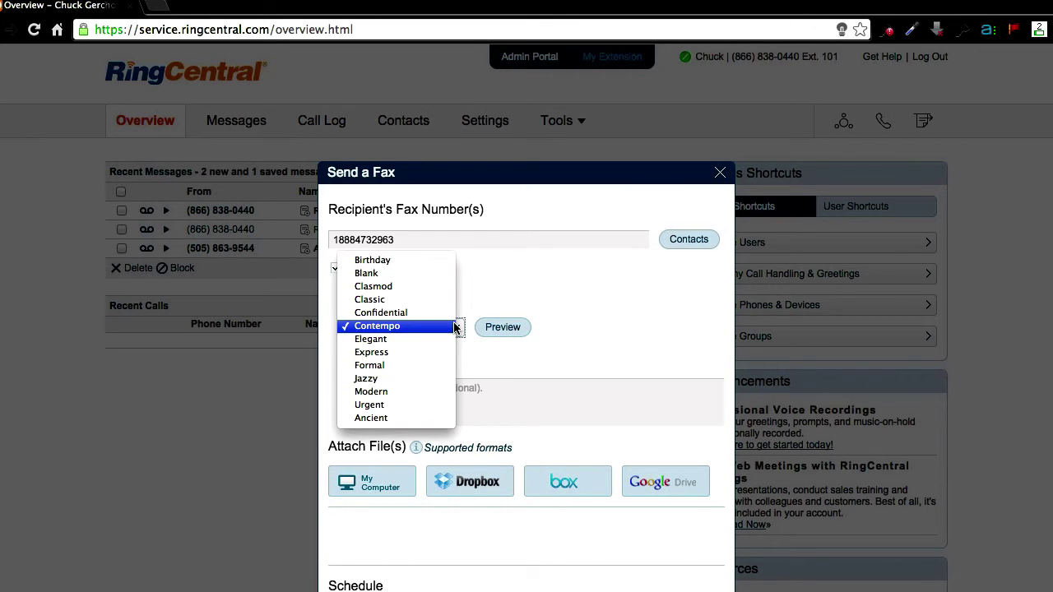
left_click(397, 372)
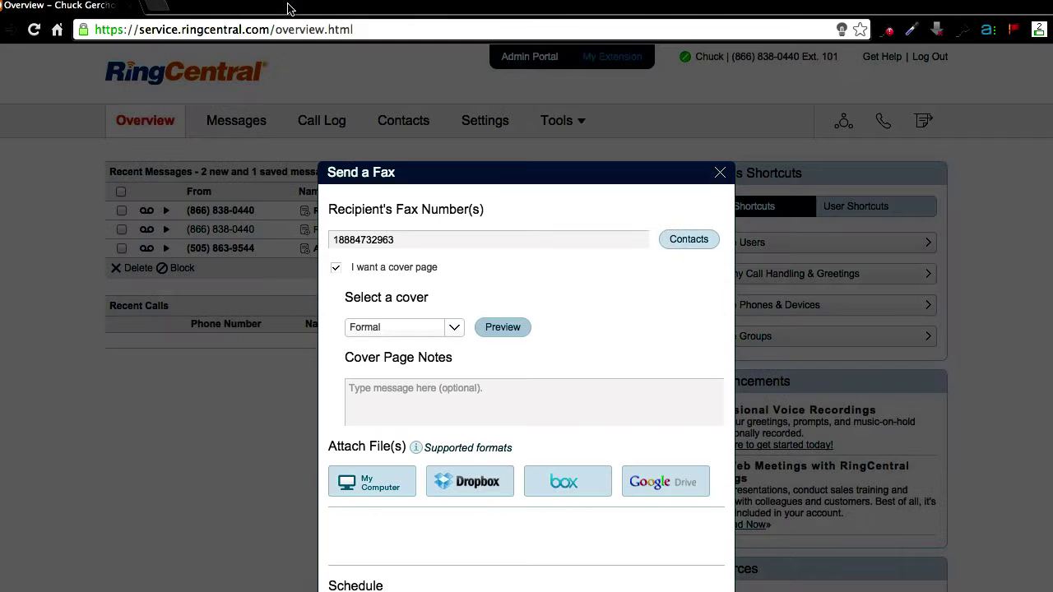
Write the cover page note "Hi I'm enquiring into the available space in your building. Thanks", signed with the sender's first name.
left_click(471, 401)
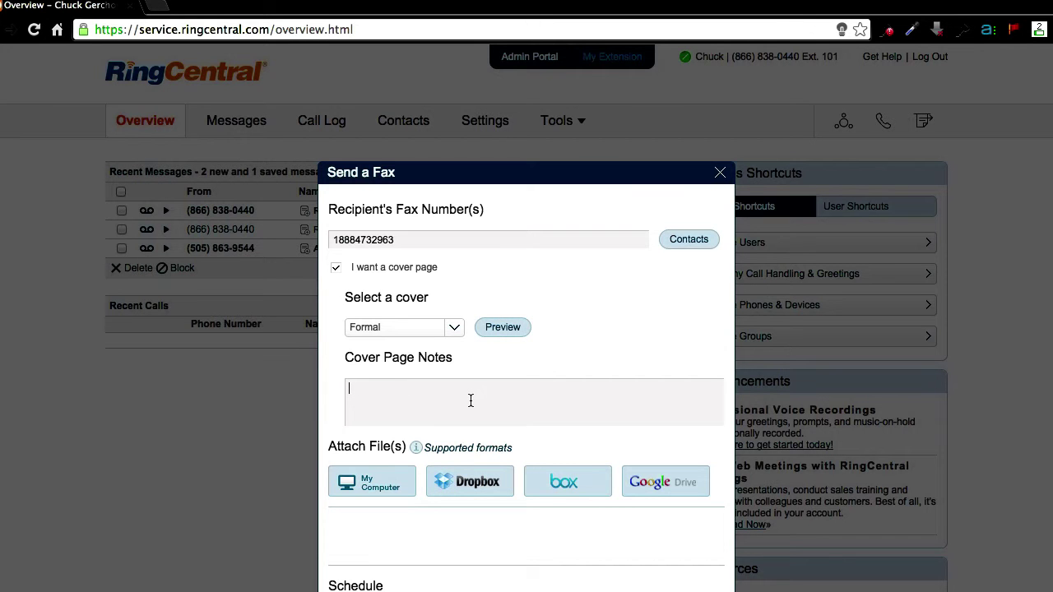
type("H")
type("i I'm enquiring into the available space in your building.")
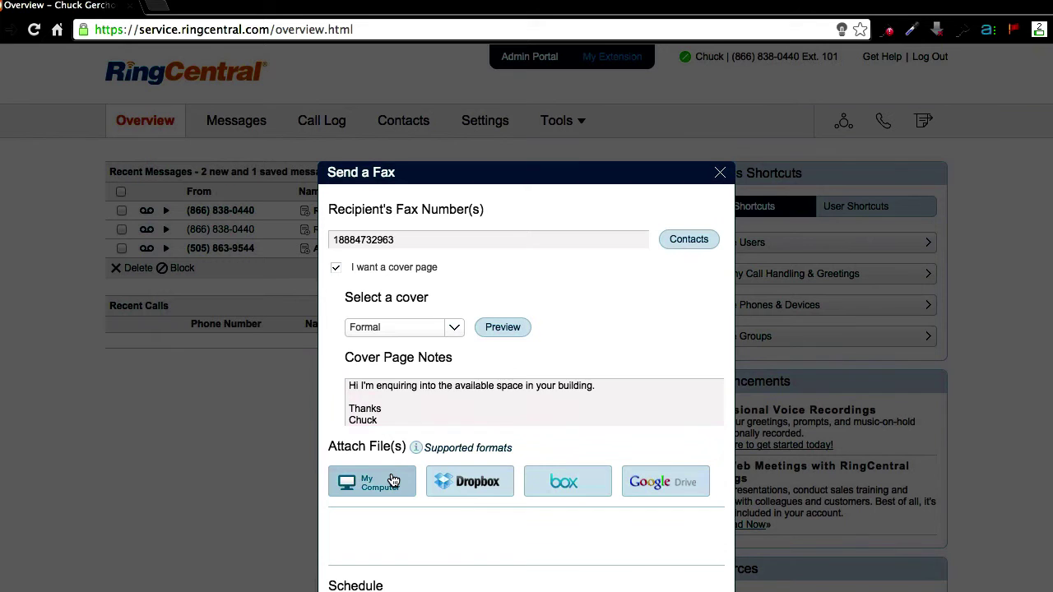
Attach I am selling my Dad.docx from the computer's Documents folder to the fax.
left_click(393, 481)
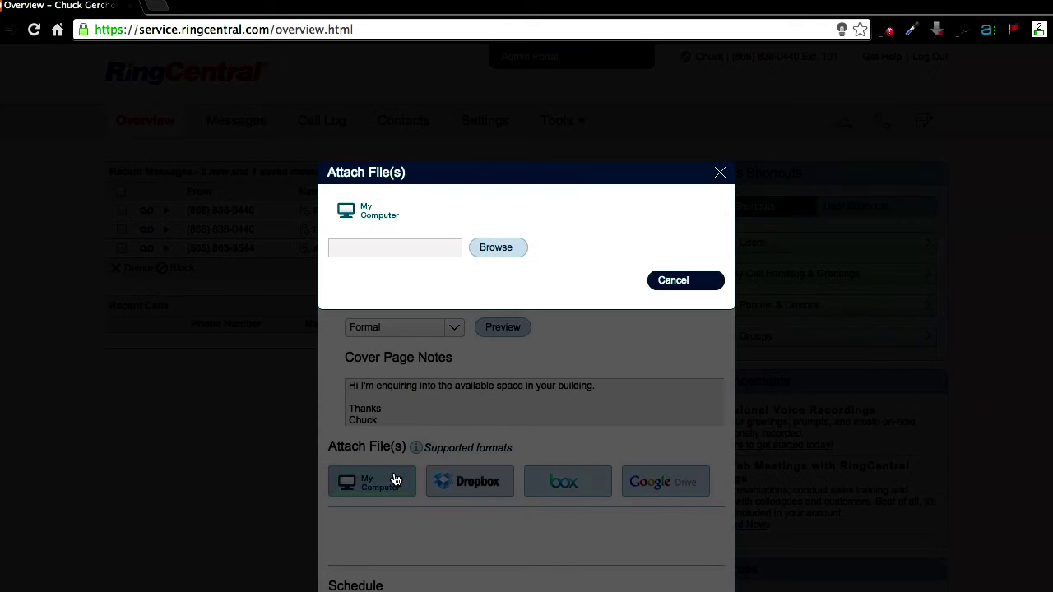
left_click(498, 249)
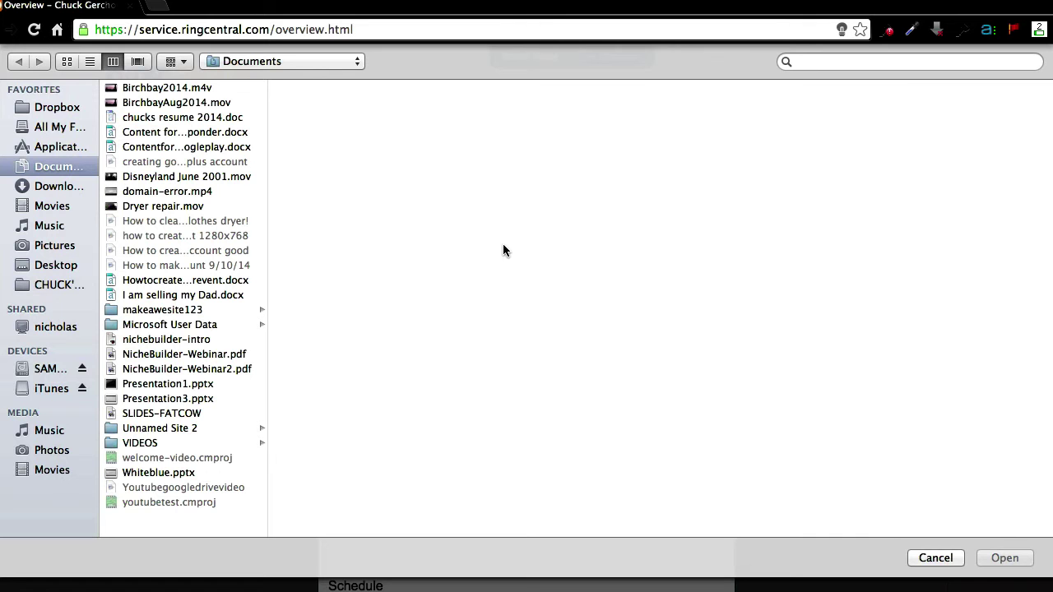
left_click(198, 295)
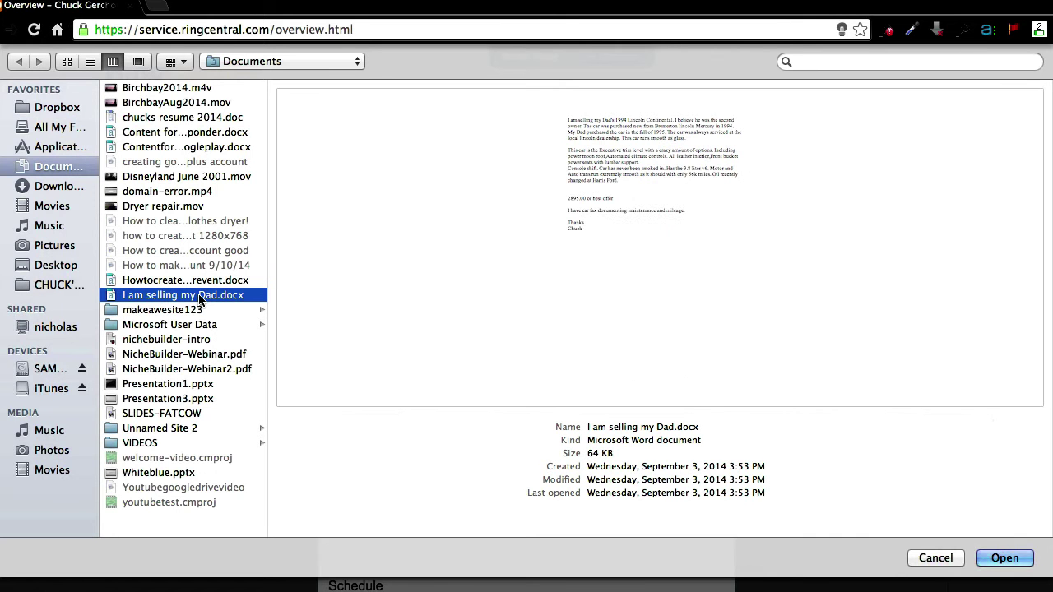
left_click(1021, 561)
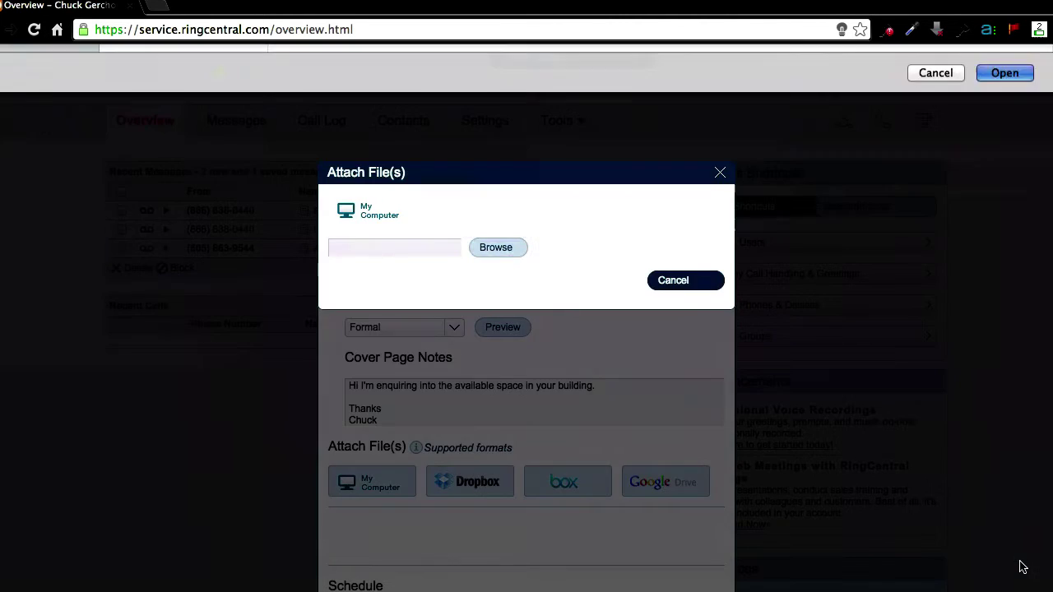
left_click(589, 249)
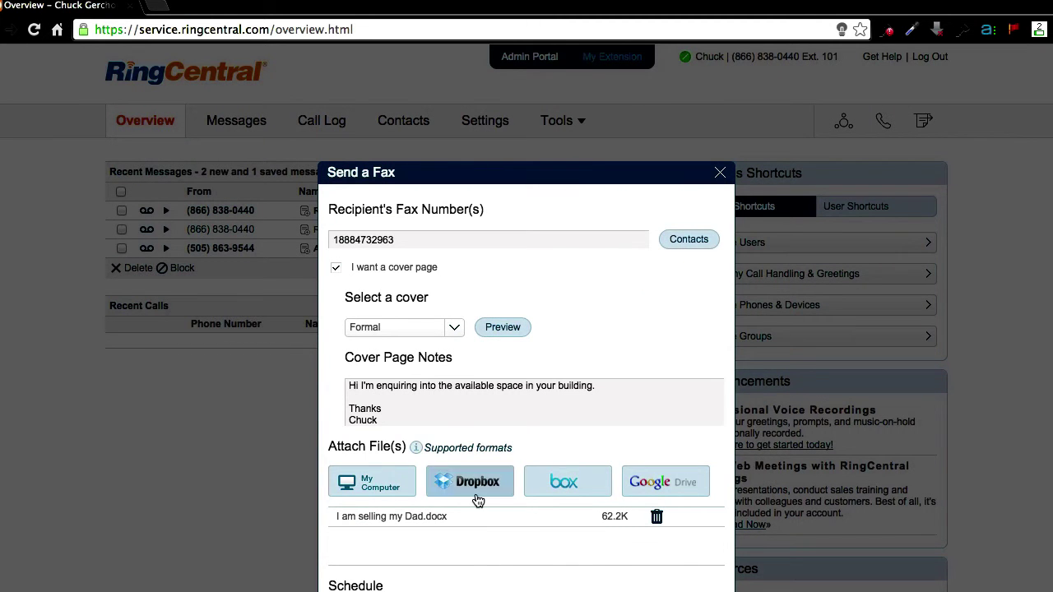
Send the fax immediately, dismiss the confirmation and view the Outbox of the messages.
scroll(530, 512, "down", 3)
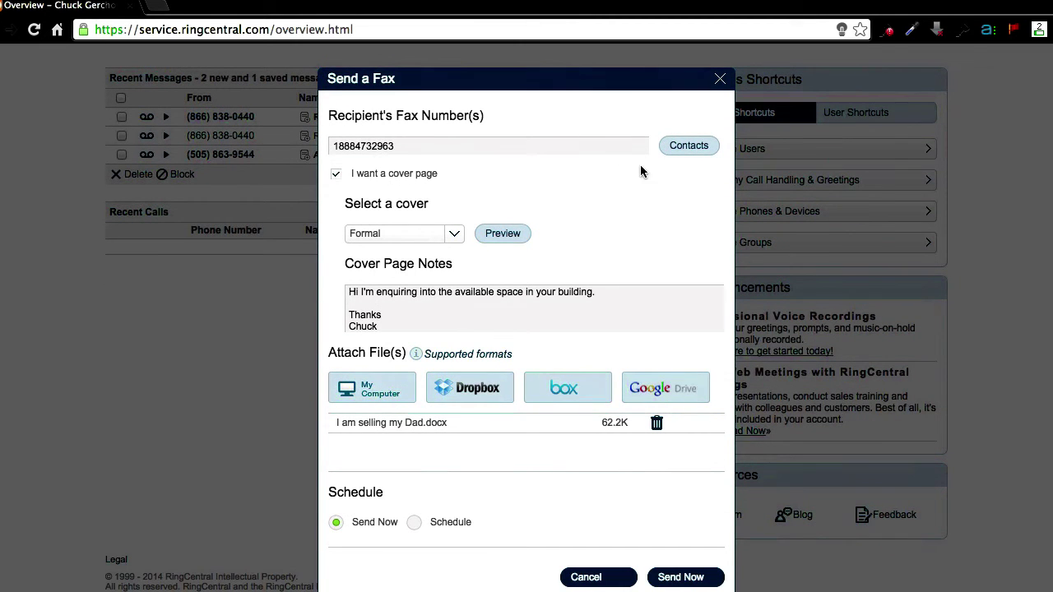
left_click(695, 578)
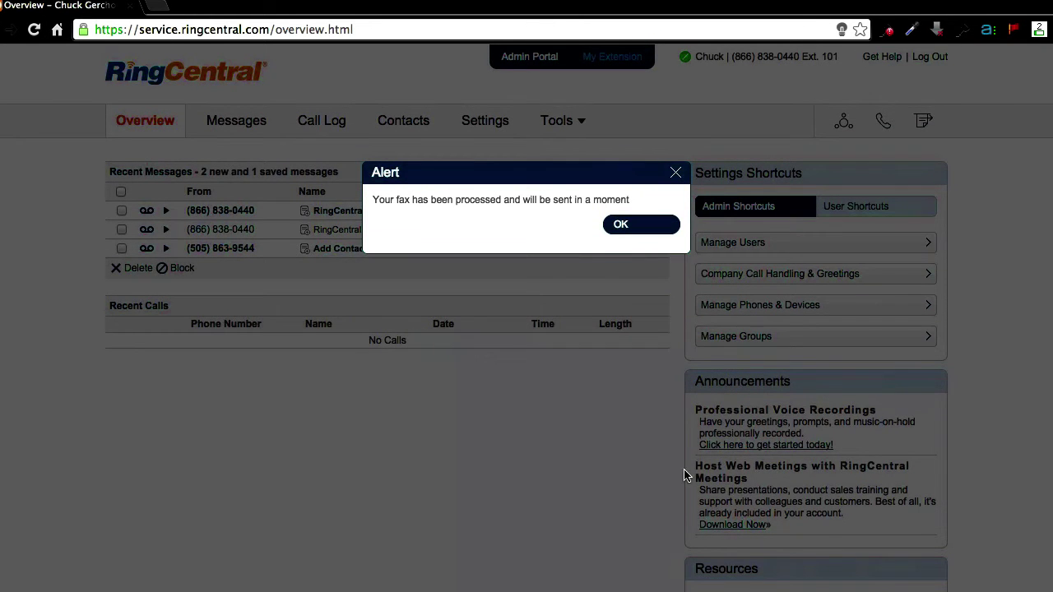
left_click(640, 226)
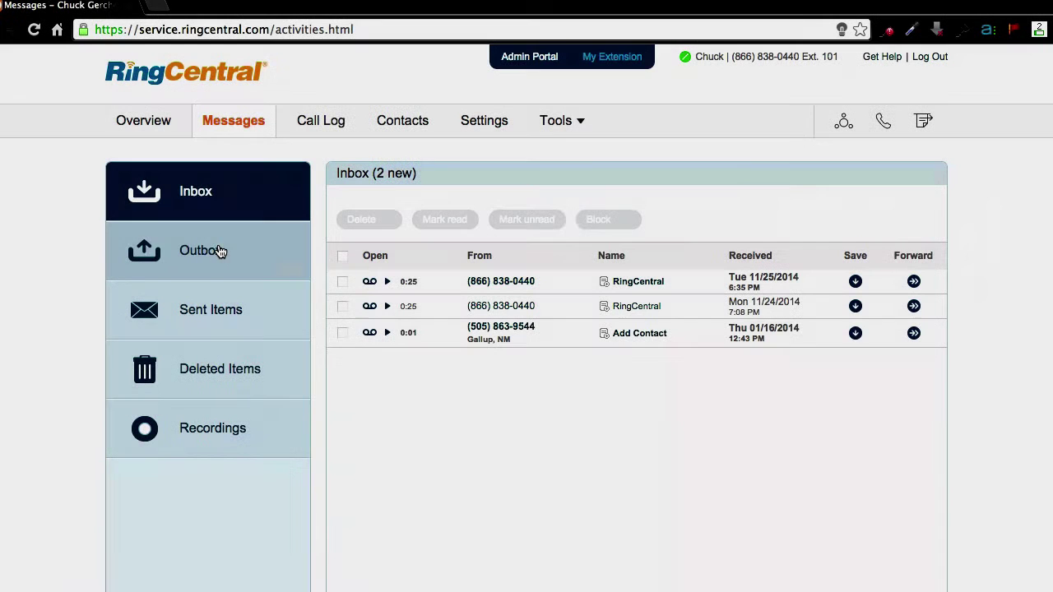
left_click(219, 251)
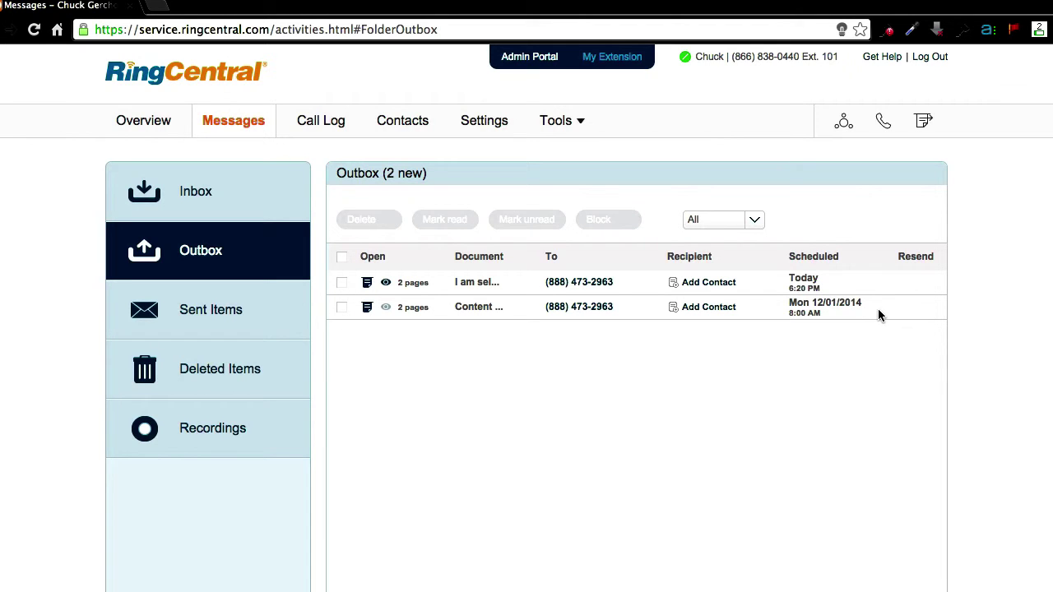
mouse_move(669, 1)
left_click(599, 3)
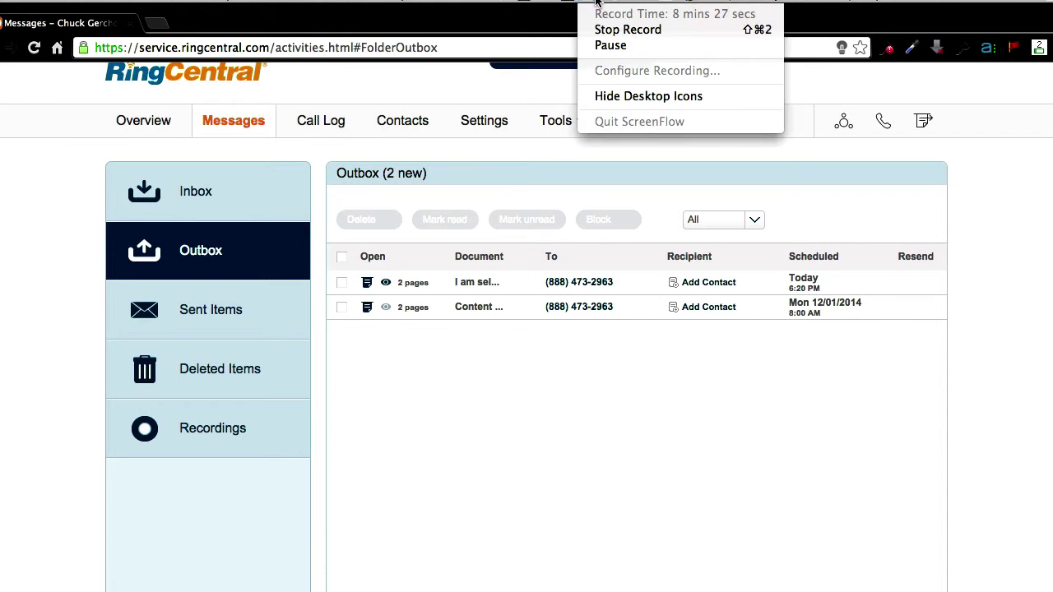
left_click(610, 45)
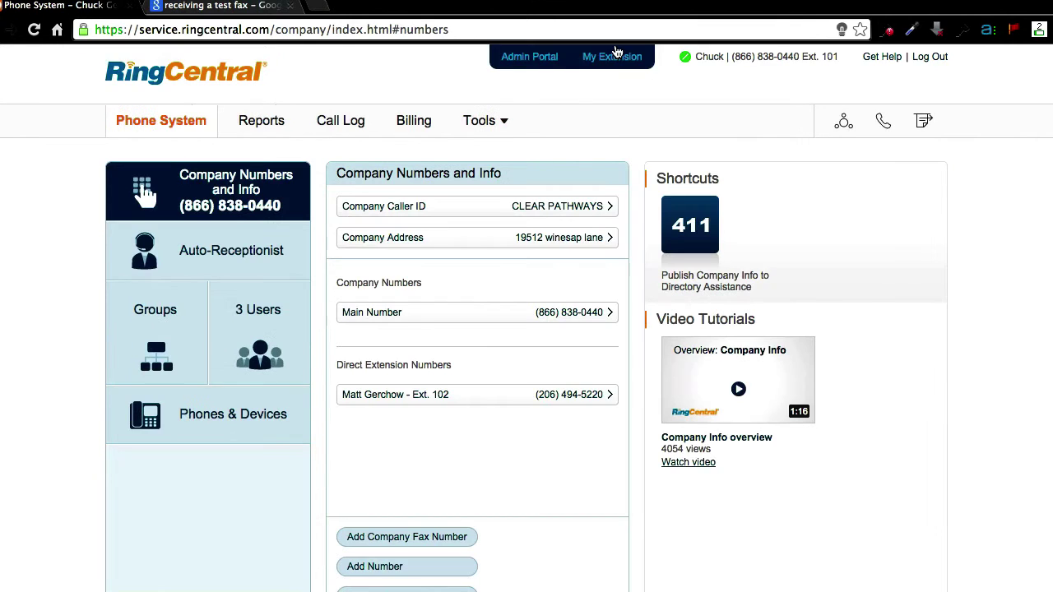
Start adding a company fax number as a local number in Washington with the area code 425 - Halls Lake.
scroll(145, 157, "down", 1)
scroll(144, 163, "down", 1)
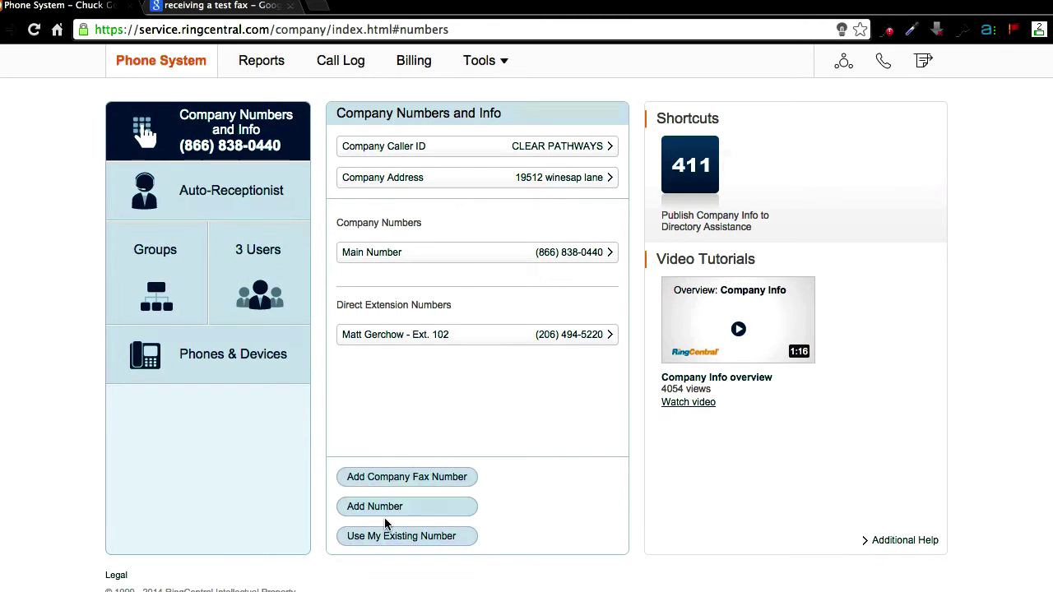
left_click(406, 479)
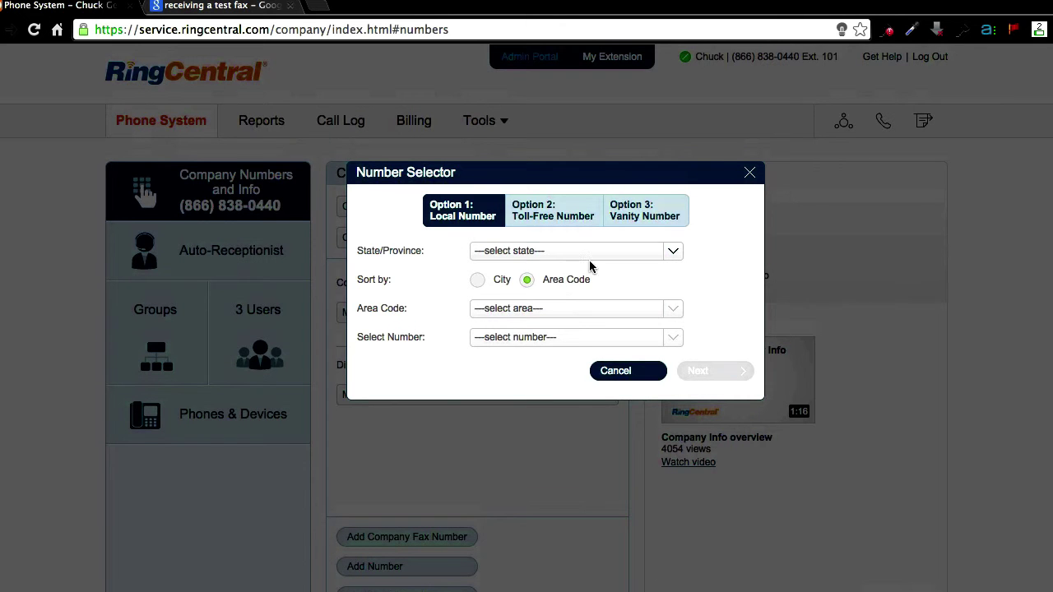
left_click(674, 251)
scroll(539, 483, "down", 10)
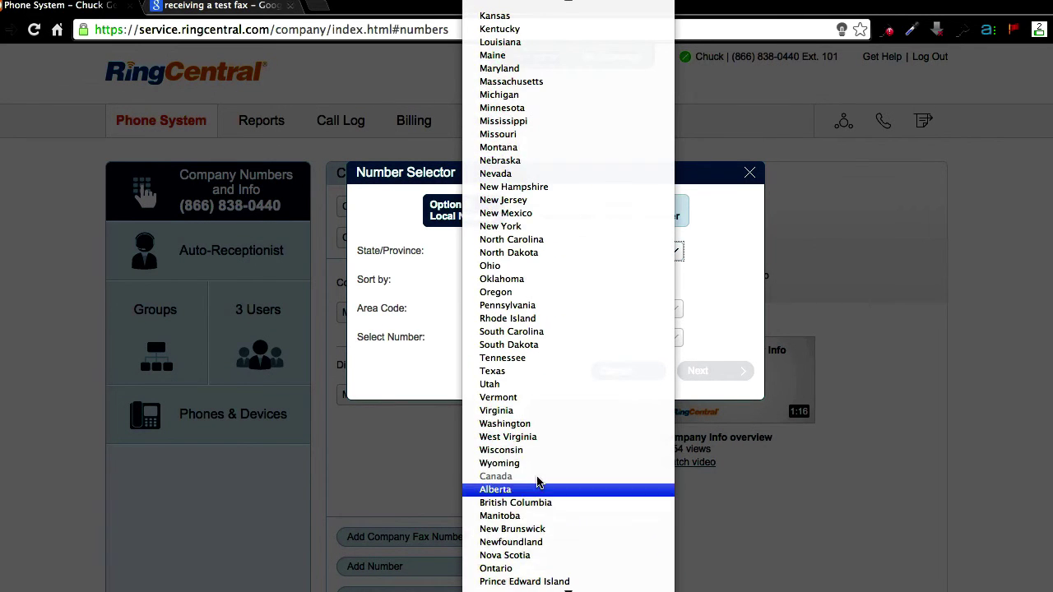
left_click(533, 425)
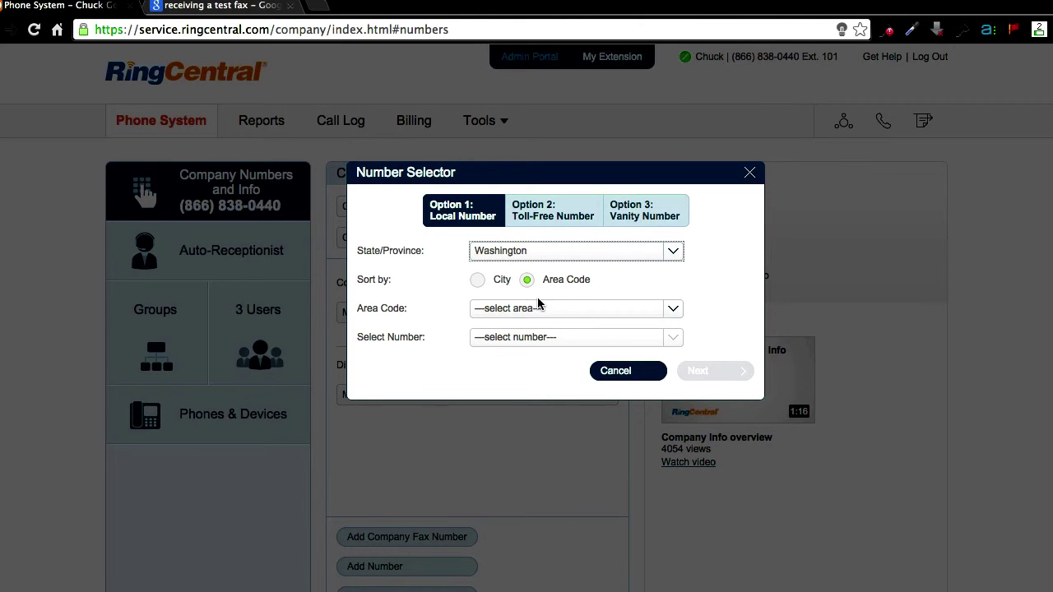
left_click(674, 310)
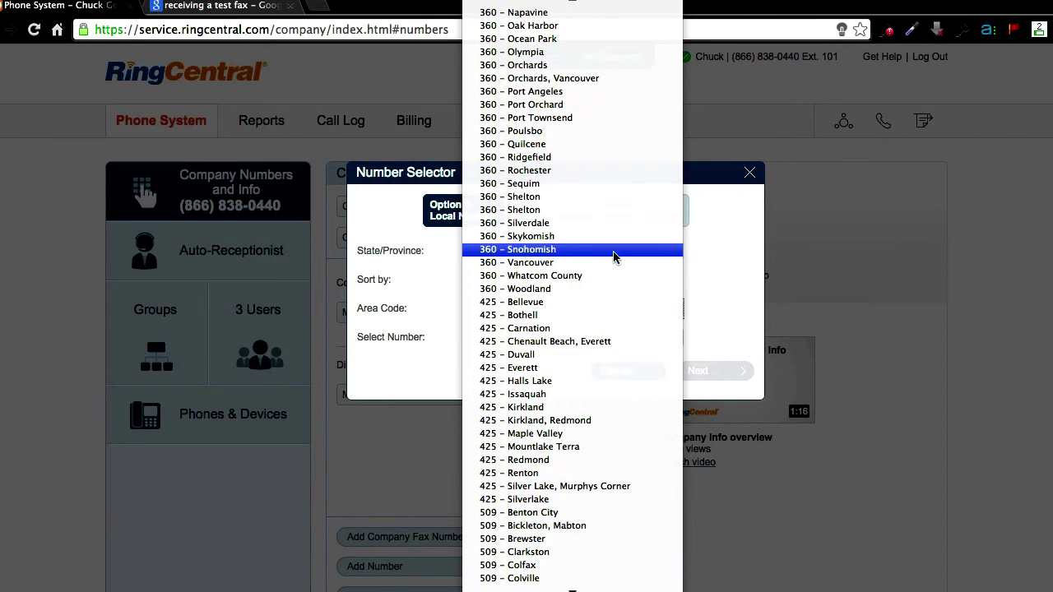
left_click(585, 384)
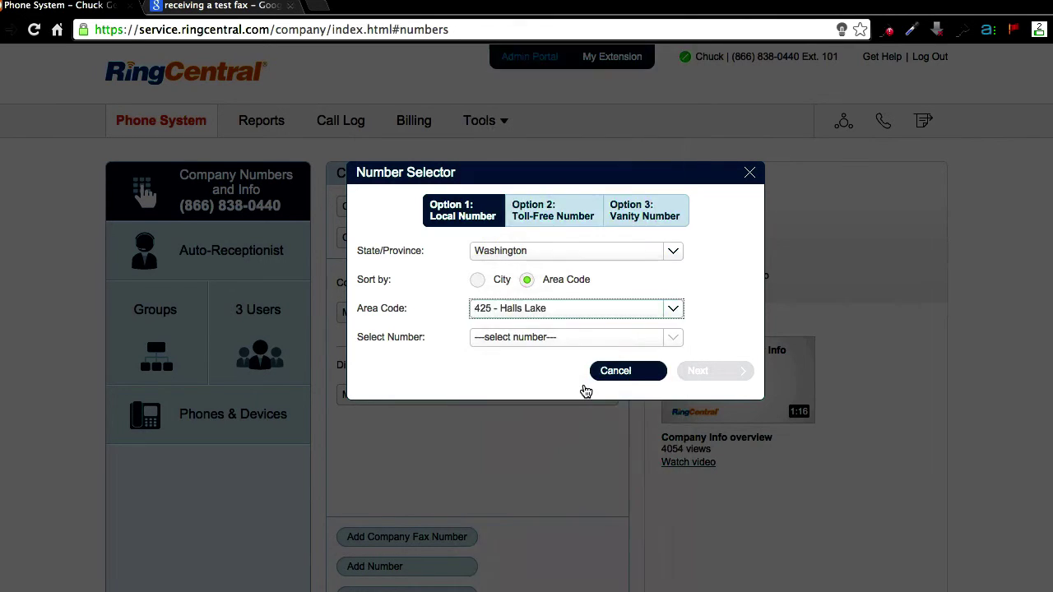
Select the first available number for Halls Lake and add it as the company fax number.
left_click(674, 338)
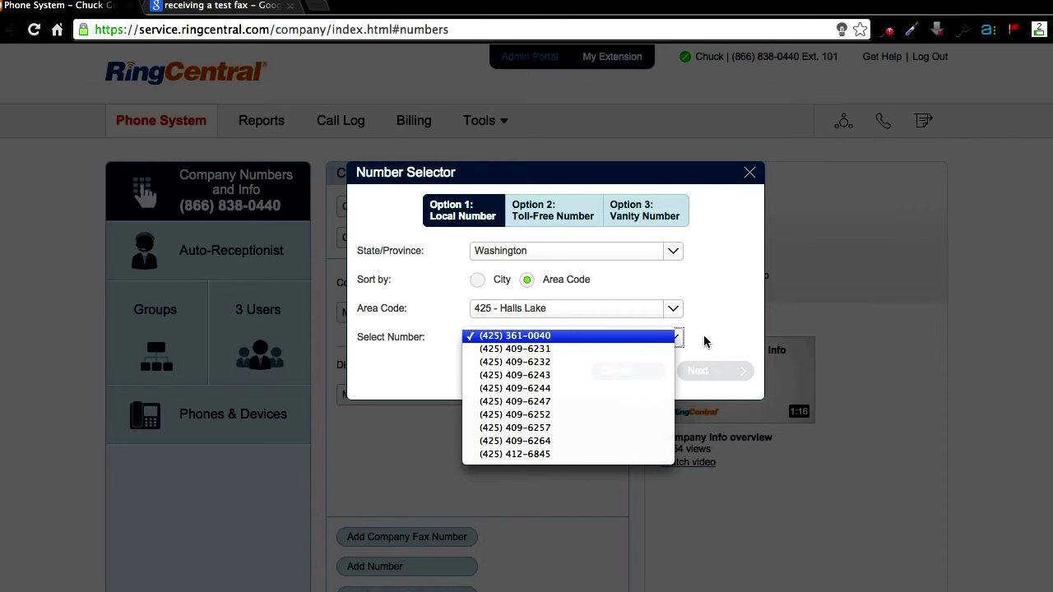
left_click(708, 342)
left_click(674, 338)
left_click(617, 337)
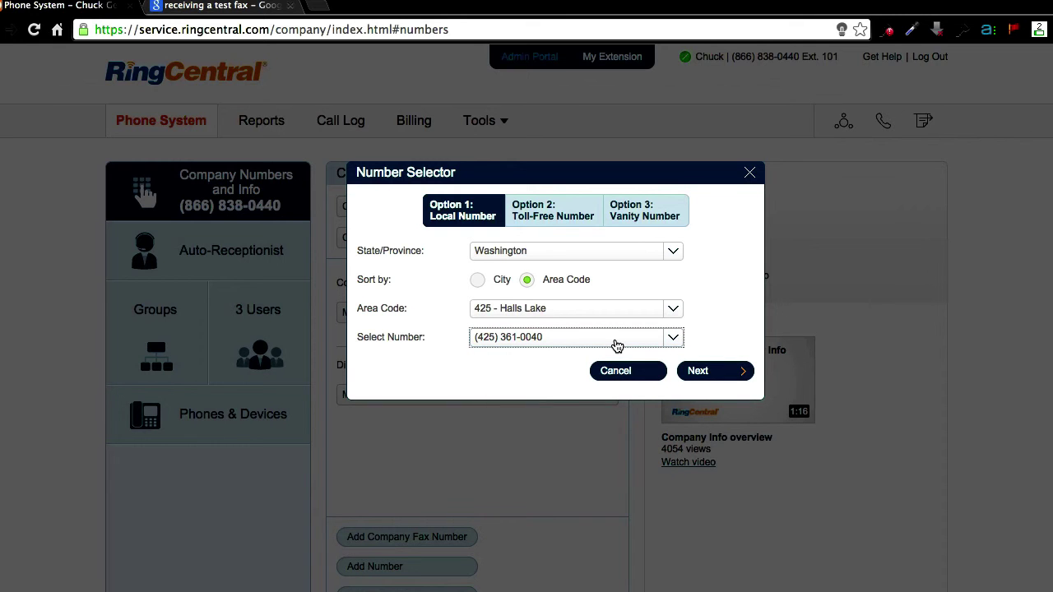
left_click(717, 372)
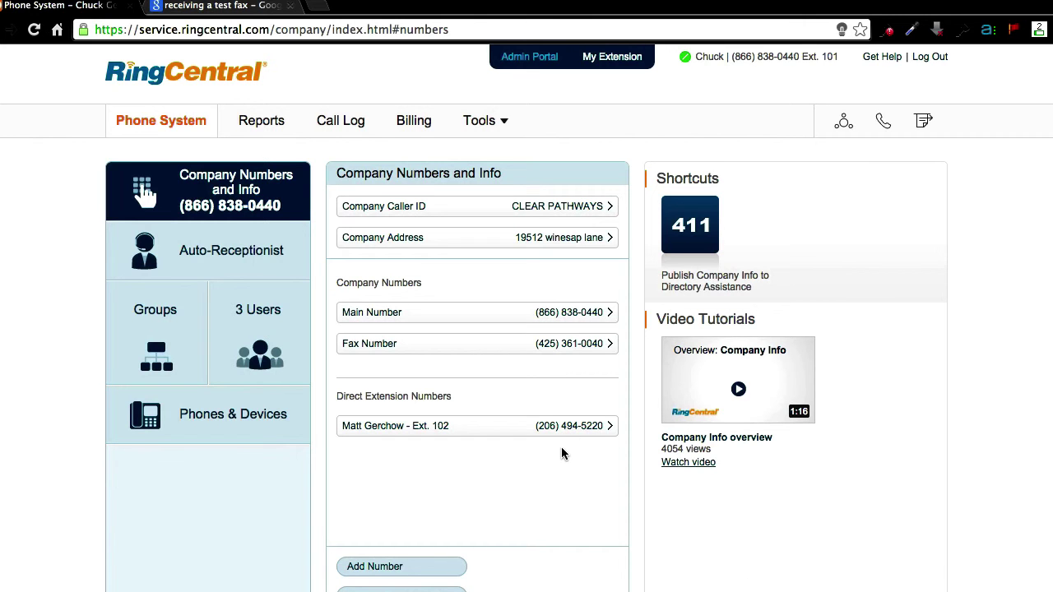
scroll(561, 451, "down", 2)
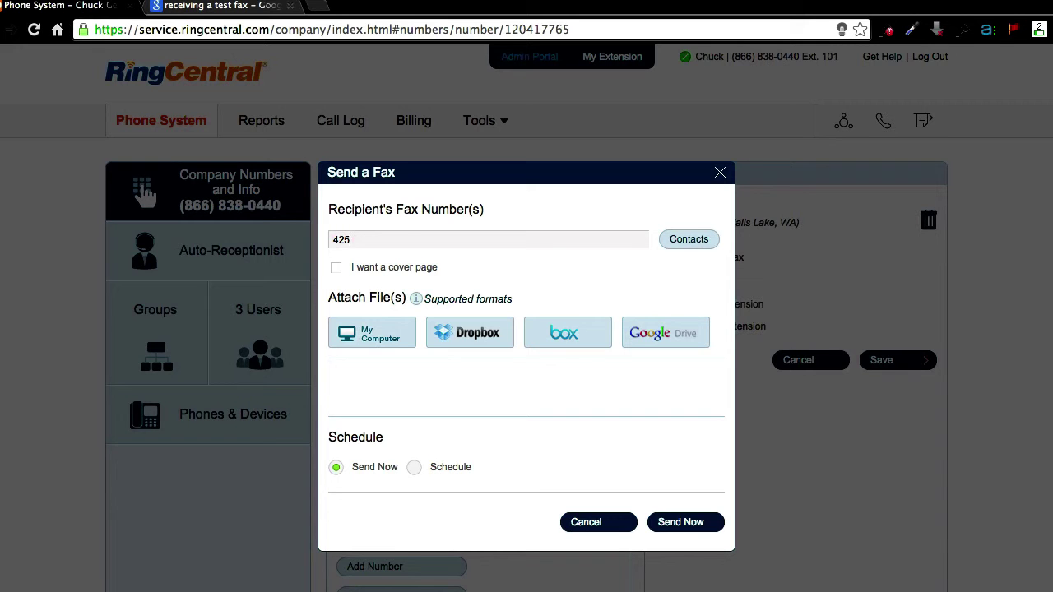
Enter the company fax number as the recipient and attach Content forhowtosetupoutofofficeresponder.docx from the computer's Documents folder.
type("53610040")
left_click(386, 337)
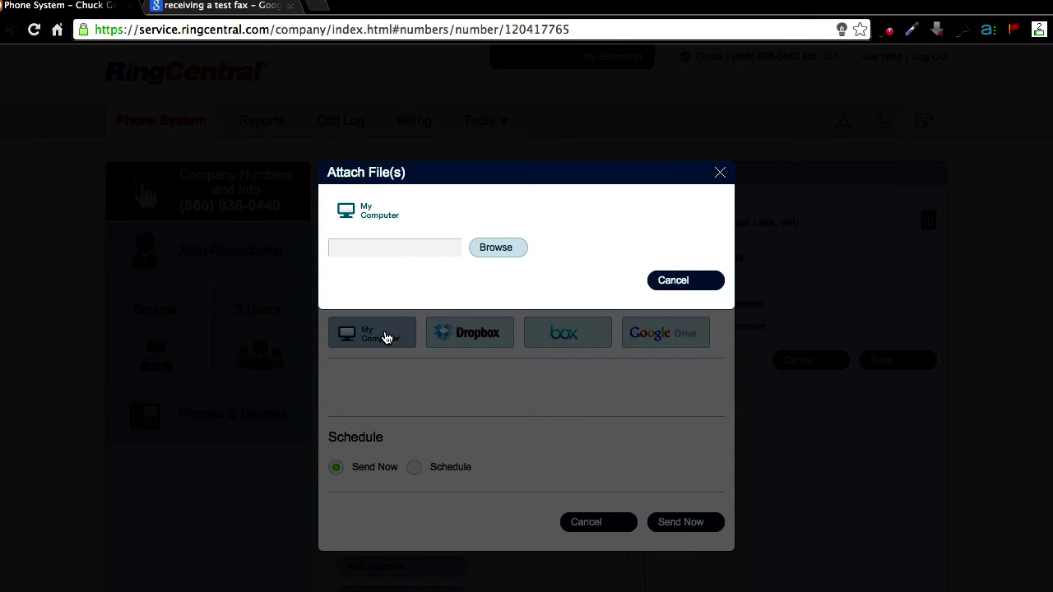
left_click(500, 247)
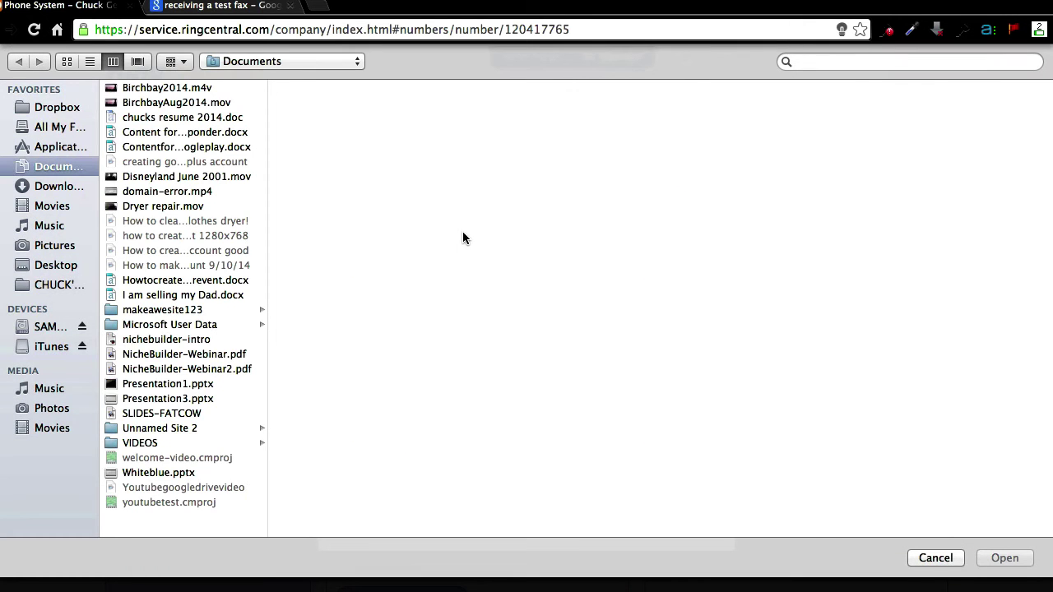
left_click(199, 136)
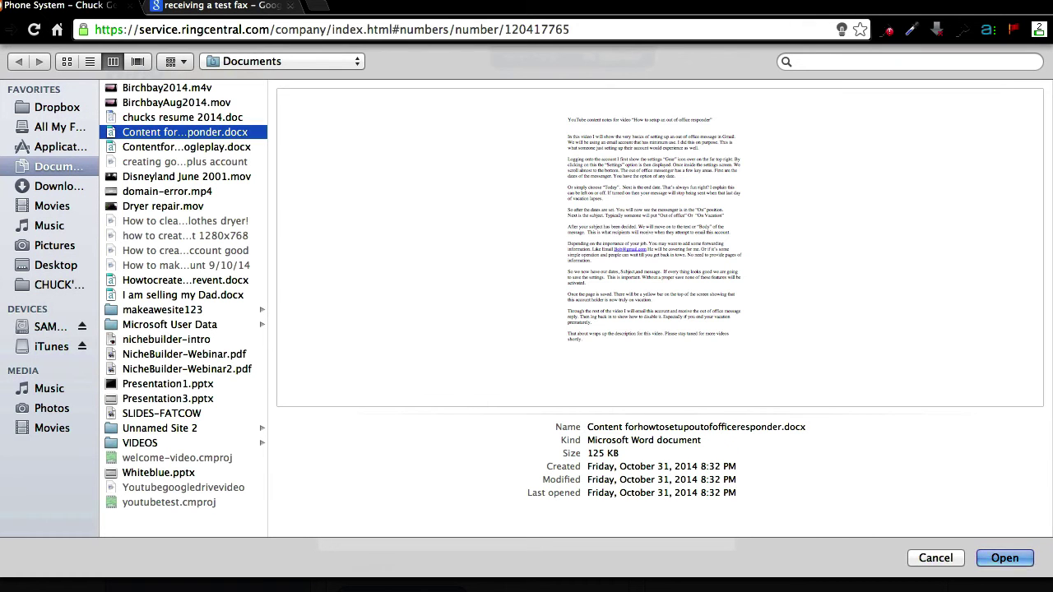
left_click(1005, 558)
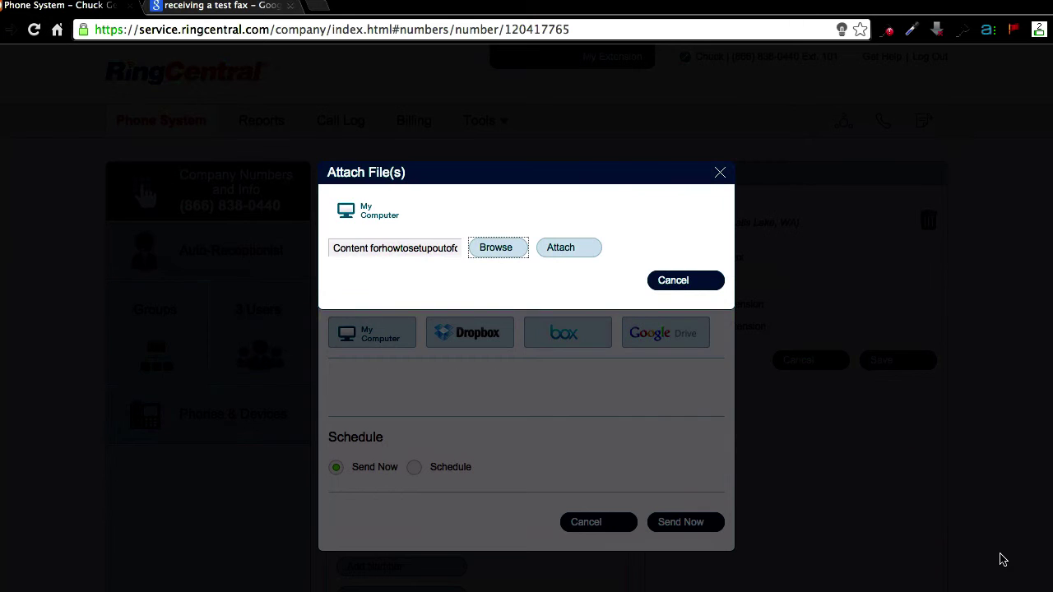
left_click(576, 252)
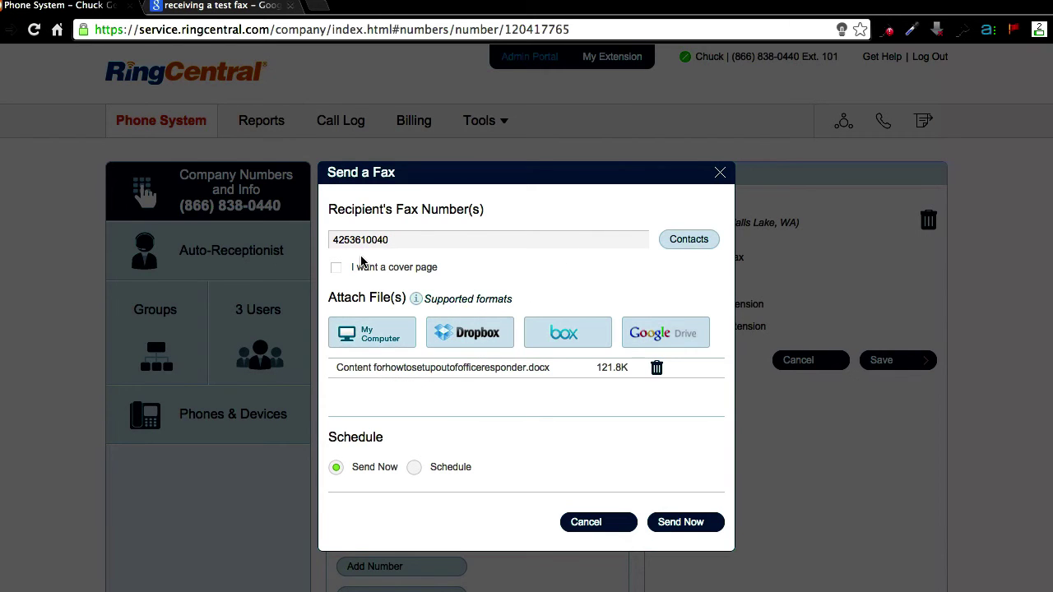
Include the Contempo cover page with the note "This is a test" and send the fax immediately.
left_click(336, 269)
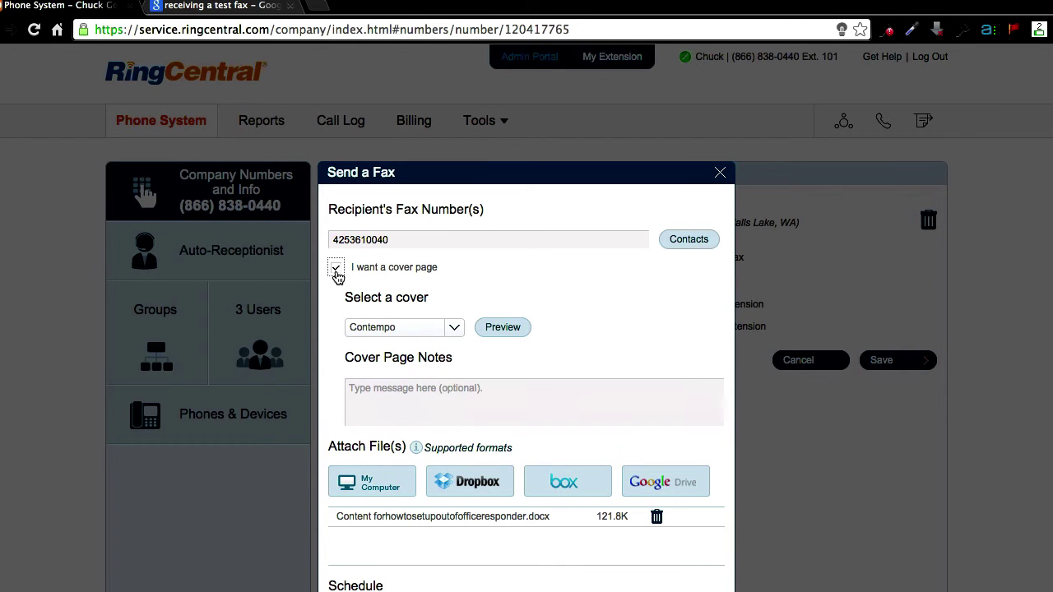
left_click(434, 405)
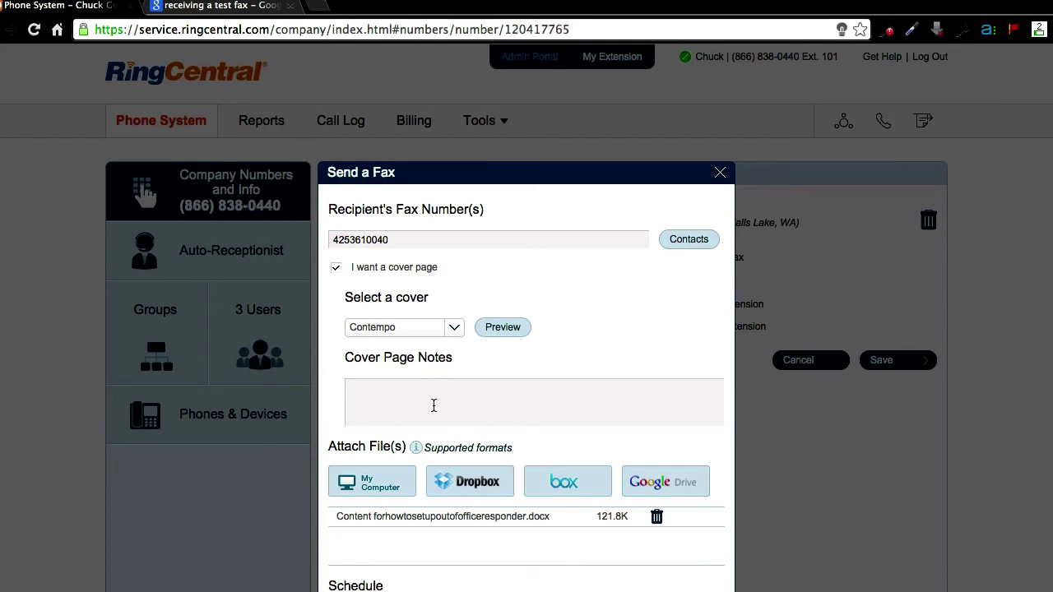
type("This is a test")
scroll(486, 576, "down", 1)
scroll(745, 590, "down", 2)
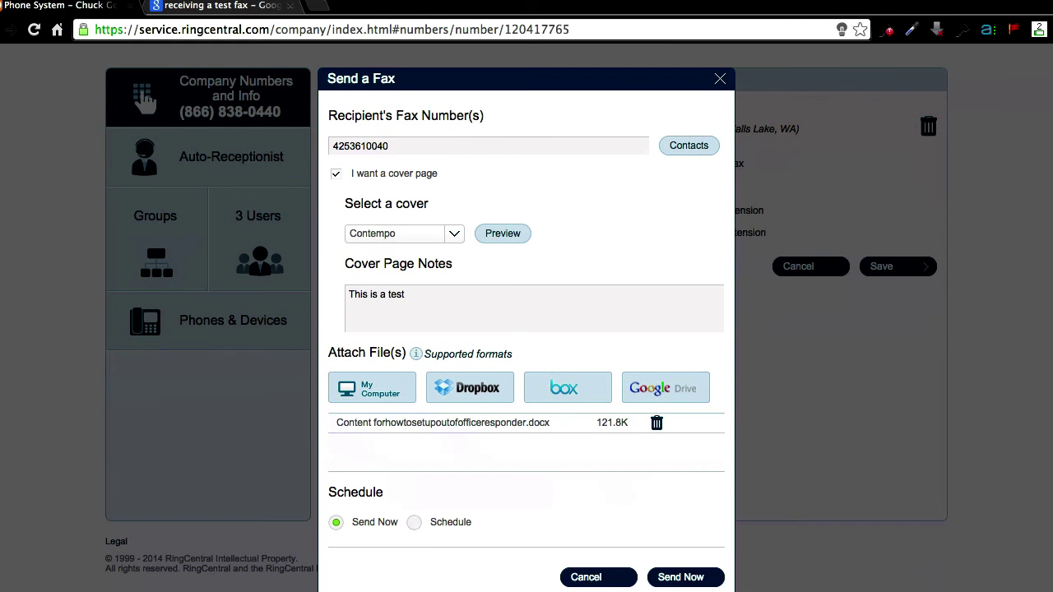
left_click(698, 582)
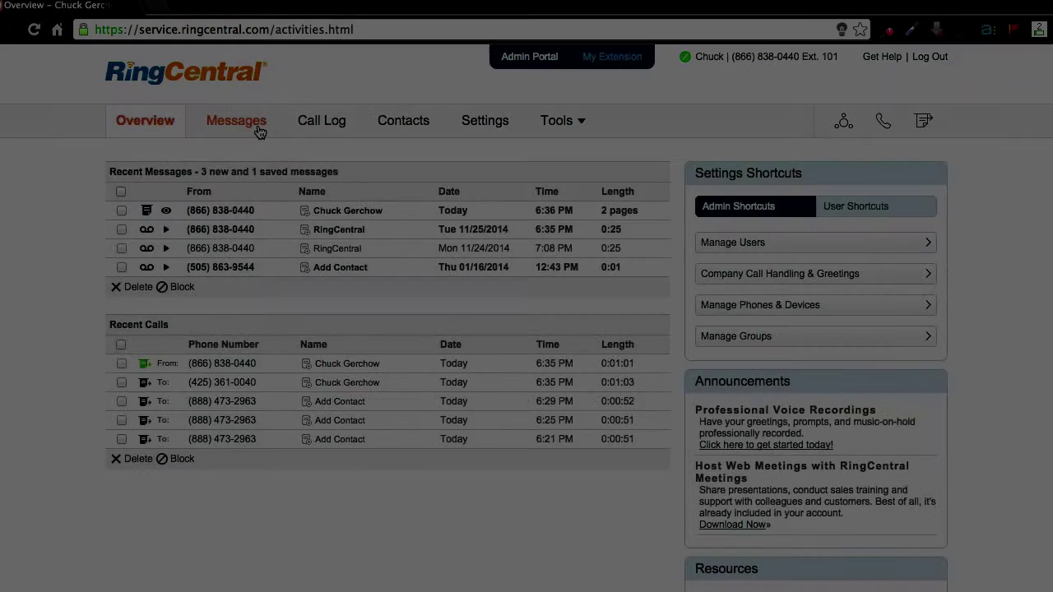
Open the received two-page fax from the message Inbox and examine its cover sheet details and note.
left_click(258, 128)
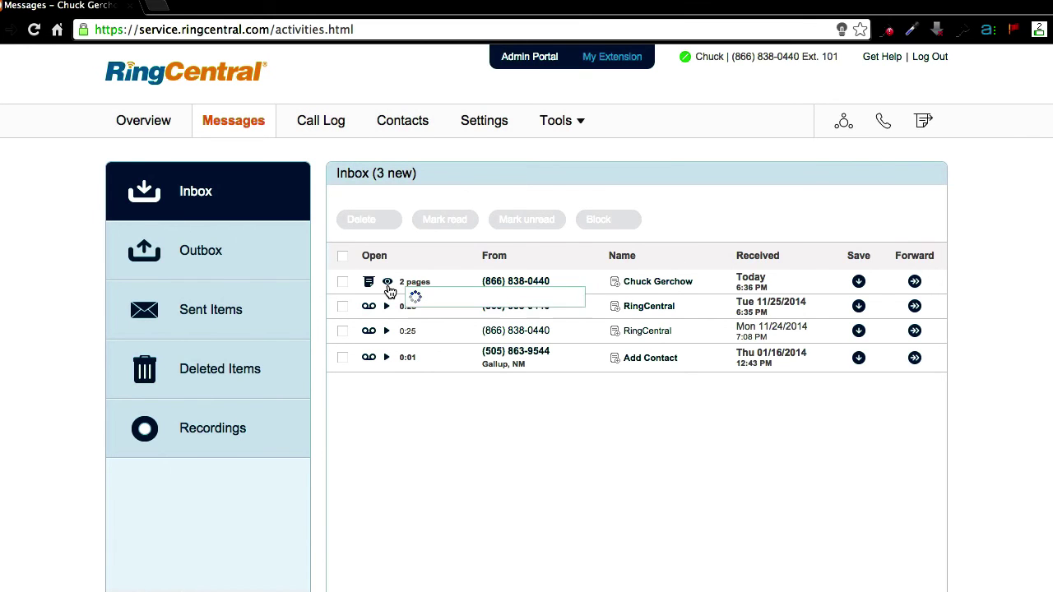
mouse_move(390, 292)
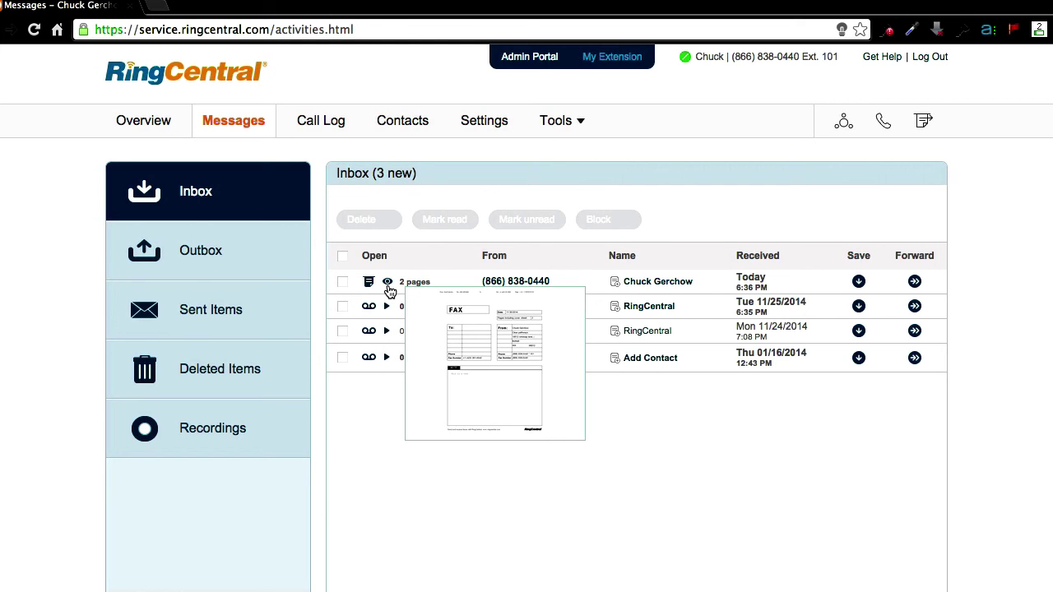
left_click(389, 288)
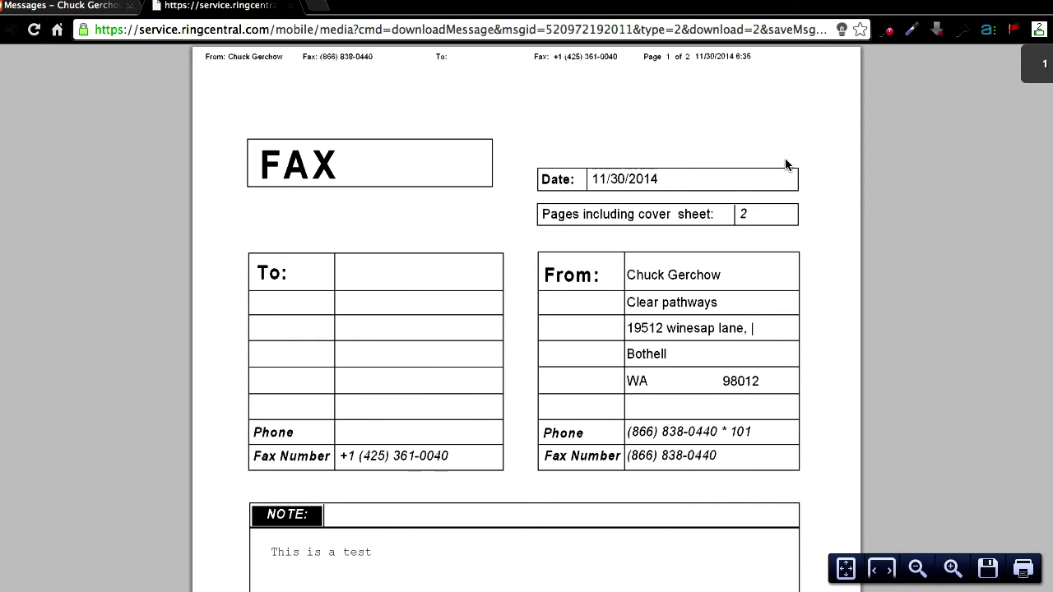
scroll(776, 276, "down", 5)
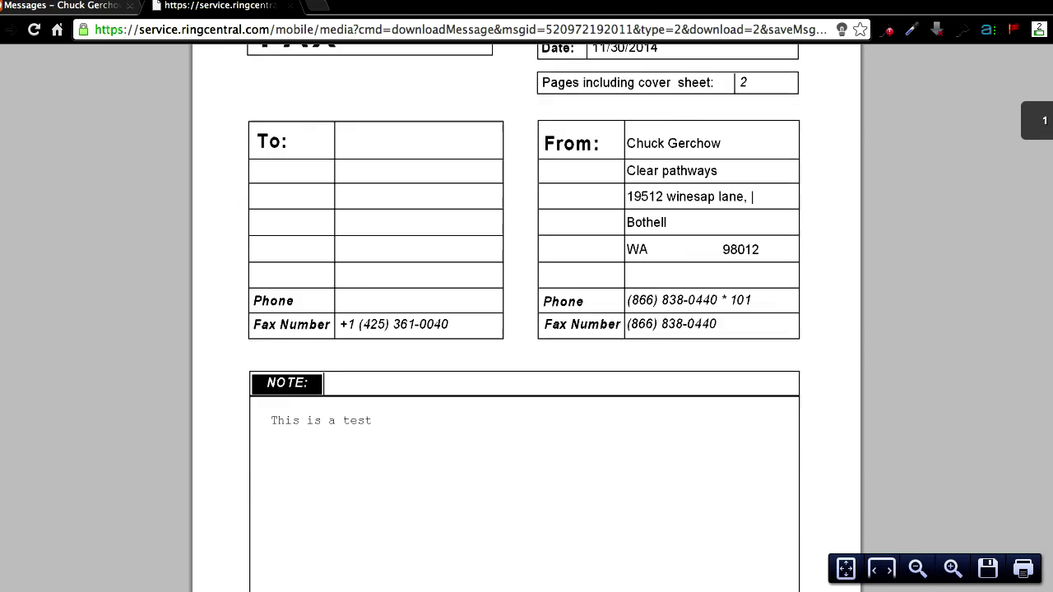
scroll(527, 329, "down", 3)
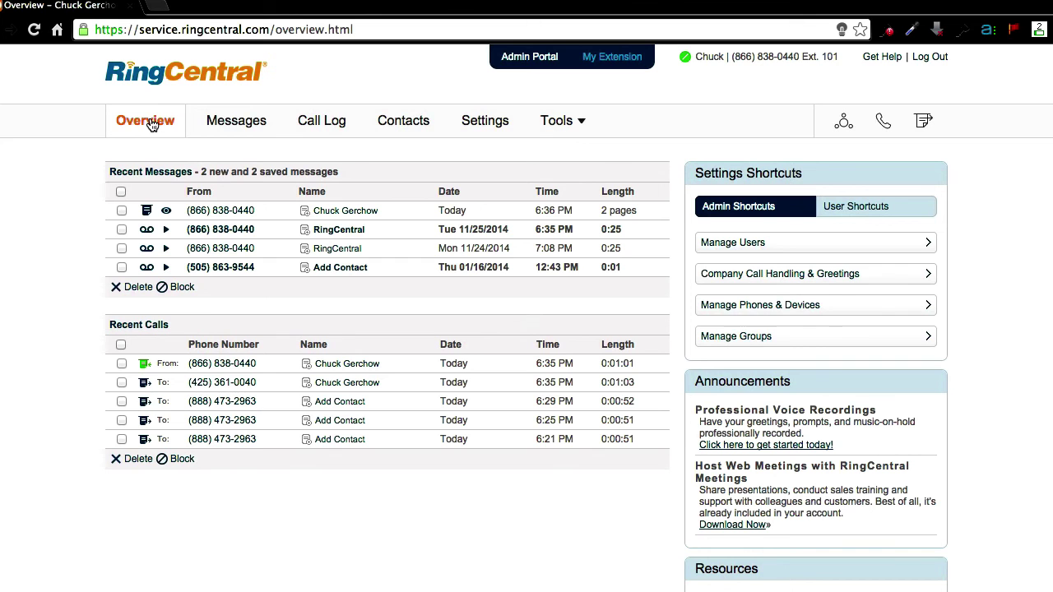
Reload the account overview and go back to the extension's messages.
left_click(153, 81)
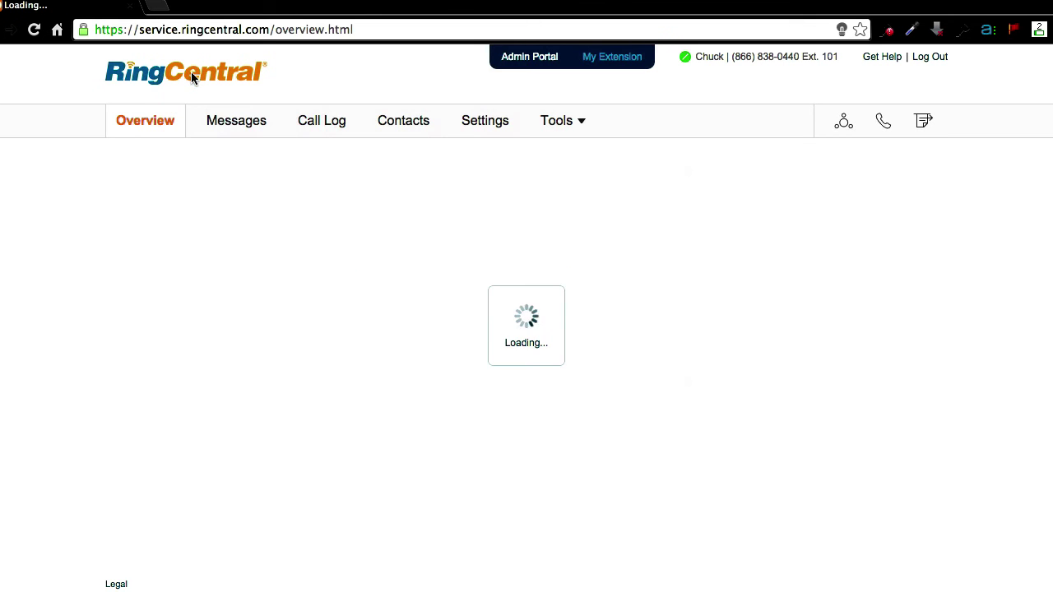
left_click(264, 123)
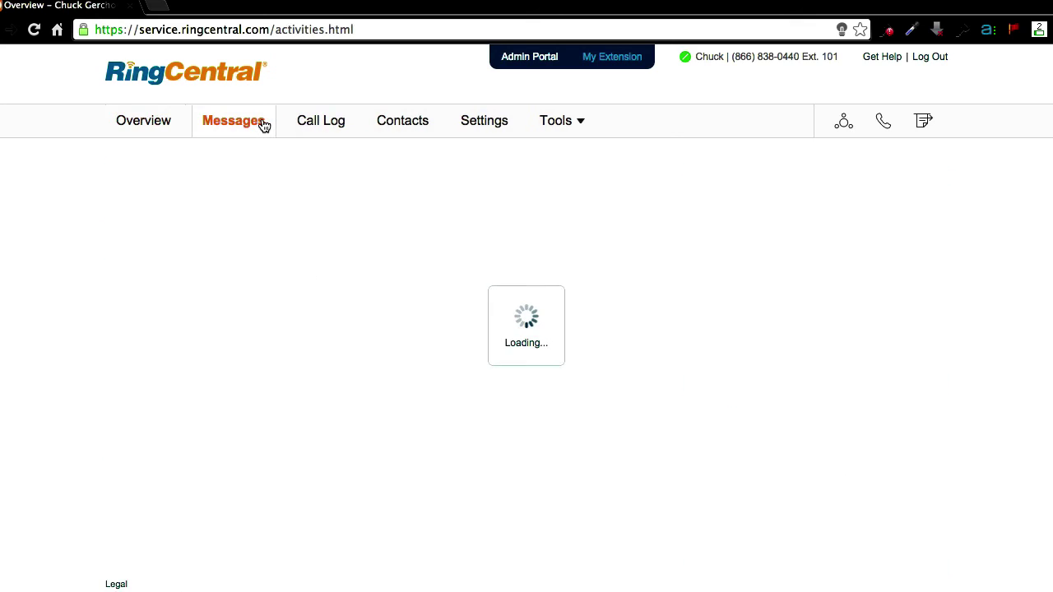